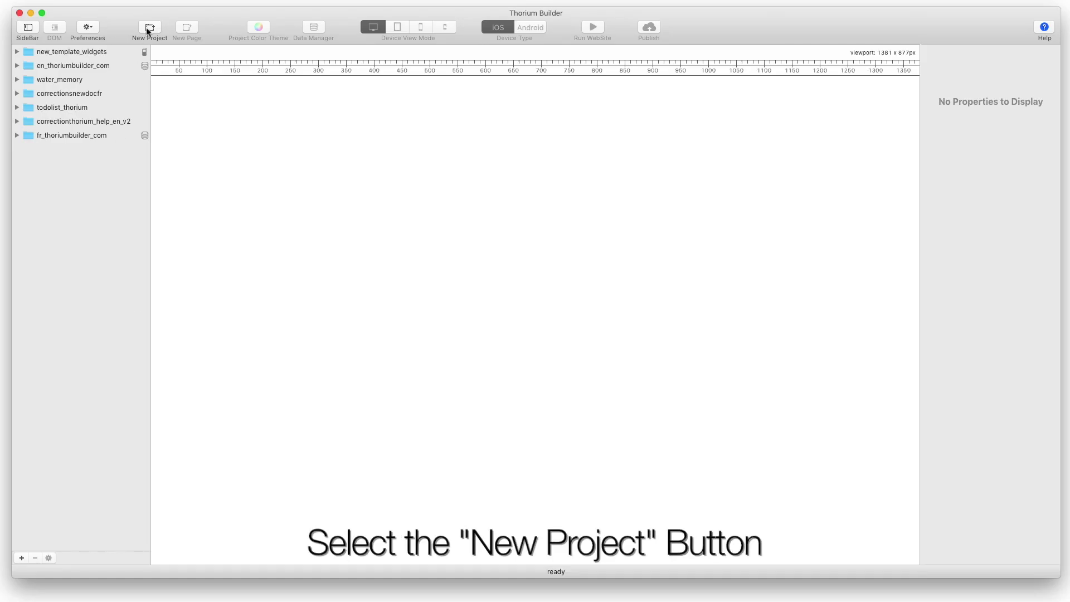
Create a Simple WebApp project 'myfirstapp' from the WebApp (NavBar) template.
click(148, 31)
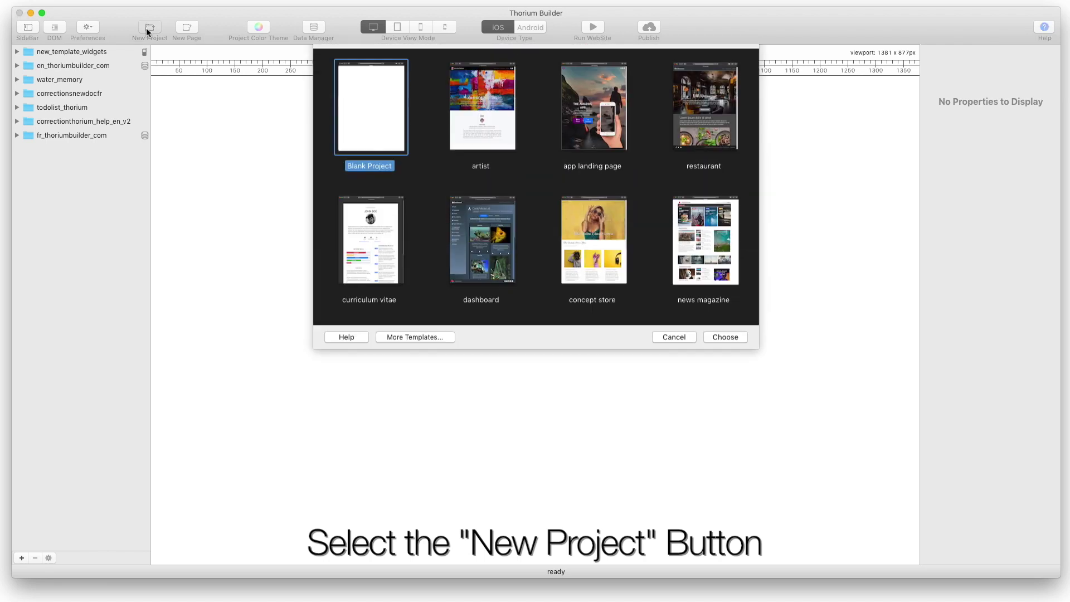
click(652, 59)
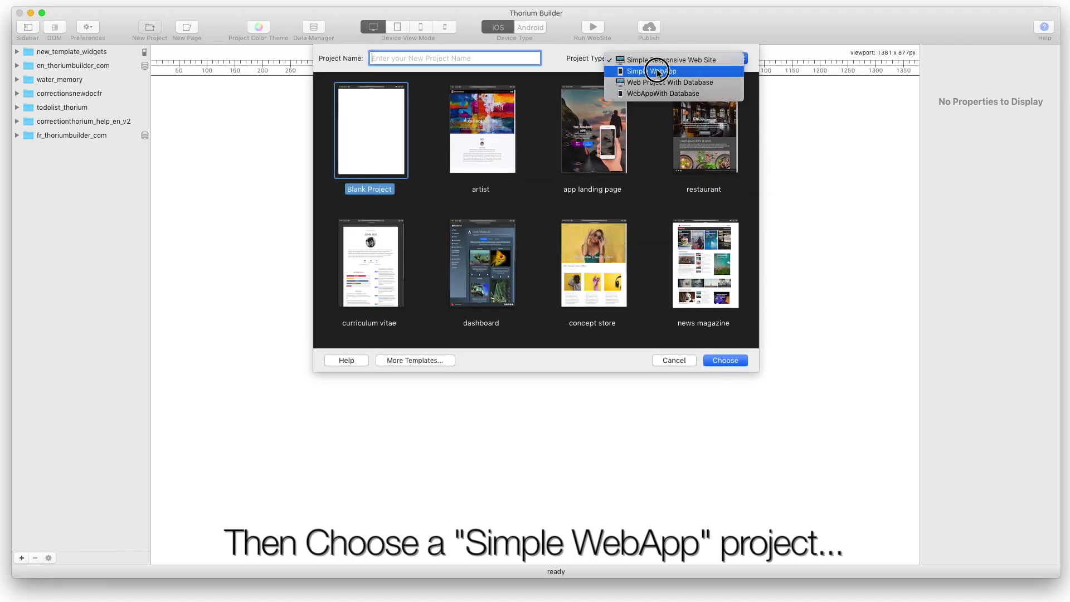
click(659, 72)
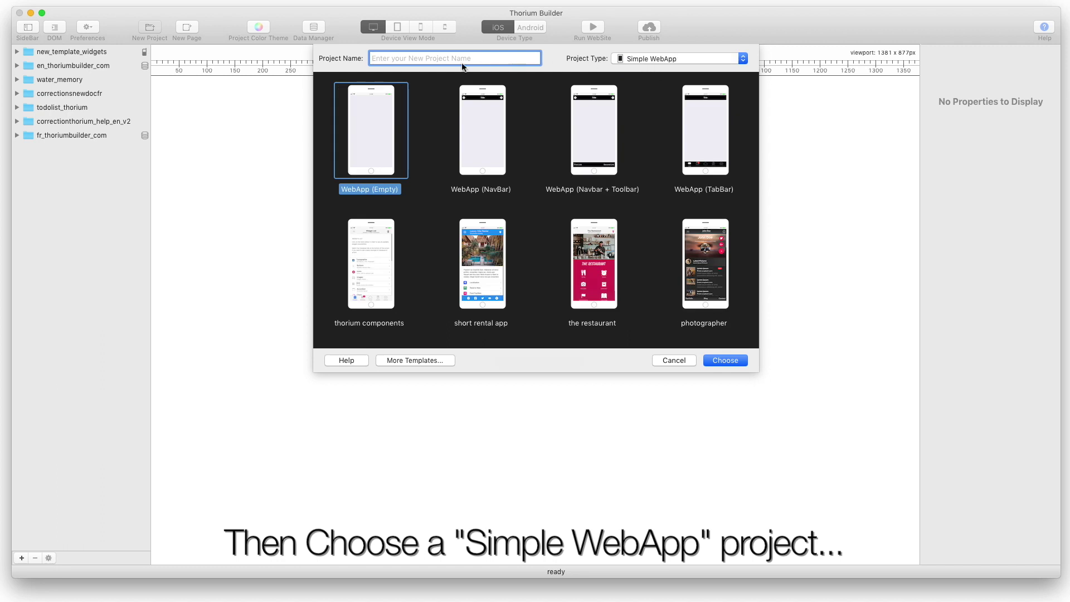
text(m)
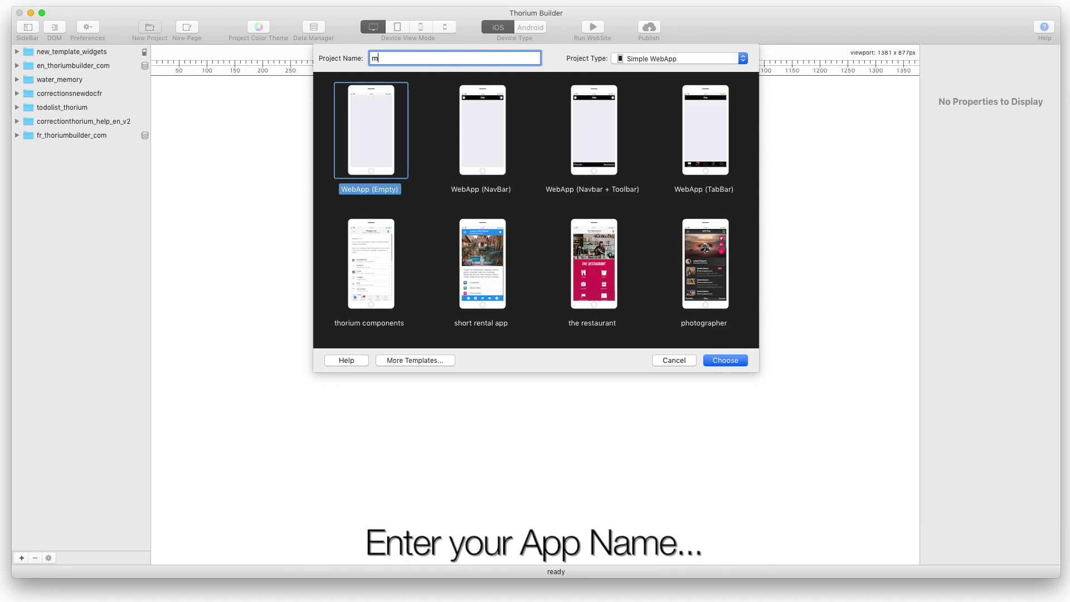
text(yfirstapp)
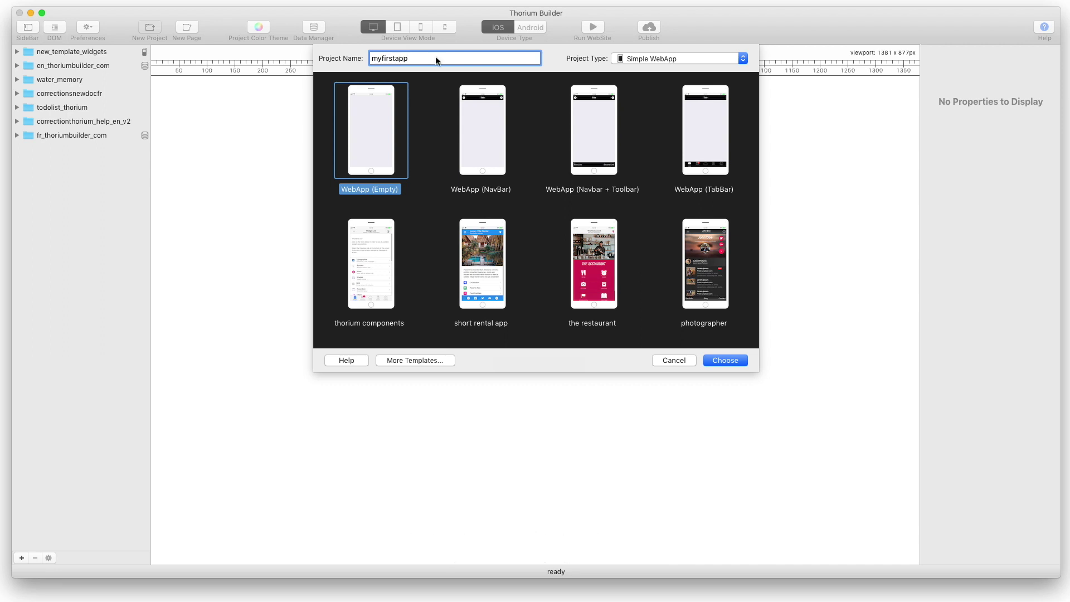
click(490, 140)
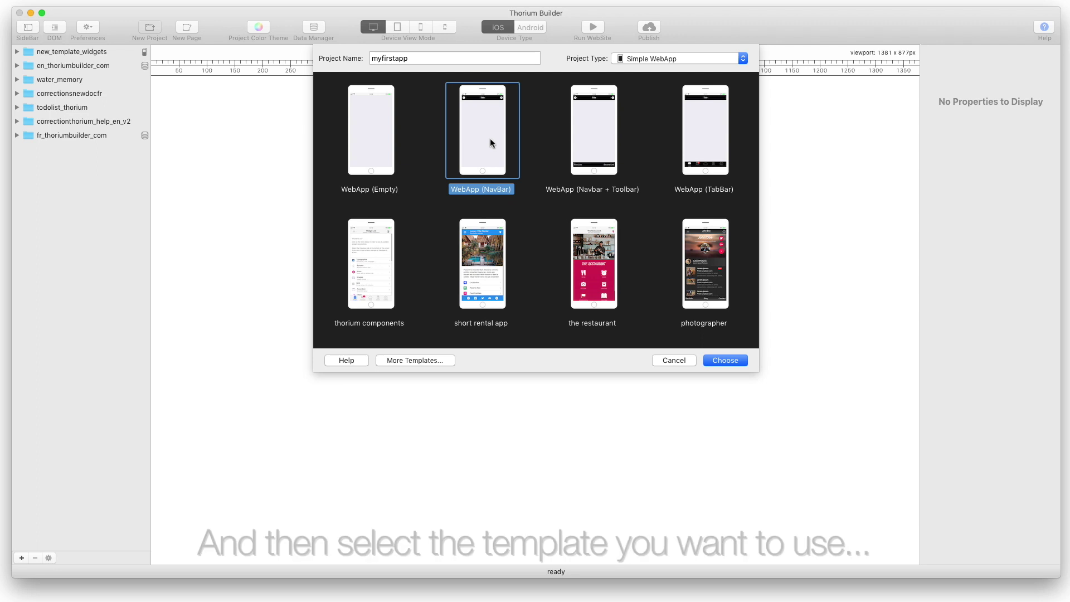
click(729, 360)
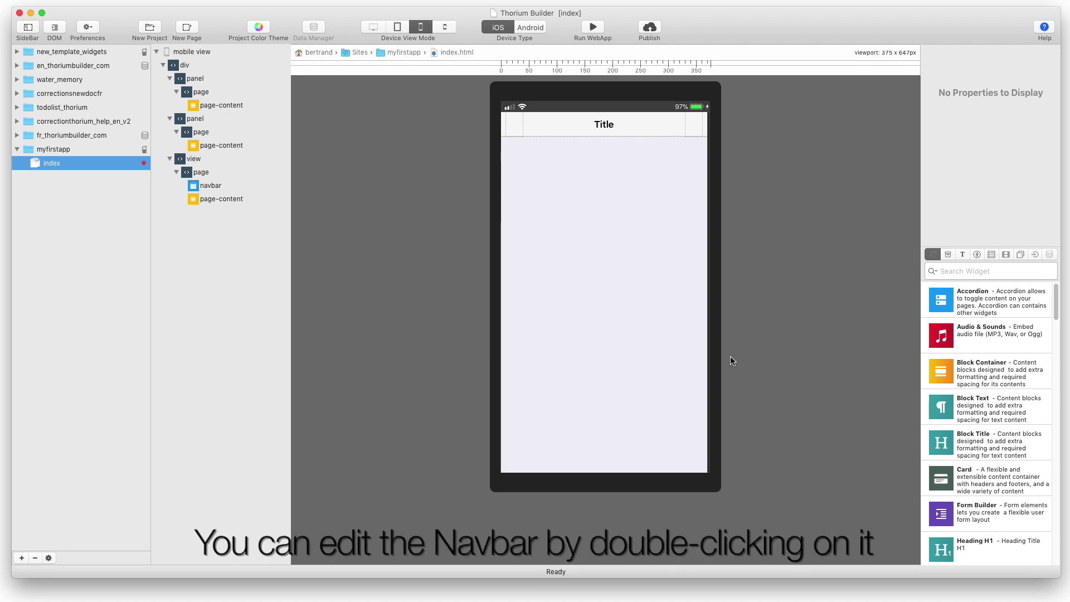
Set the navbar title to 'My App' and its subtitle to 'Hekko World'.
click(605, 130)
double_click(605, 129)
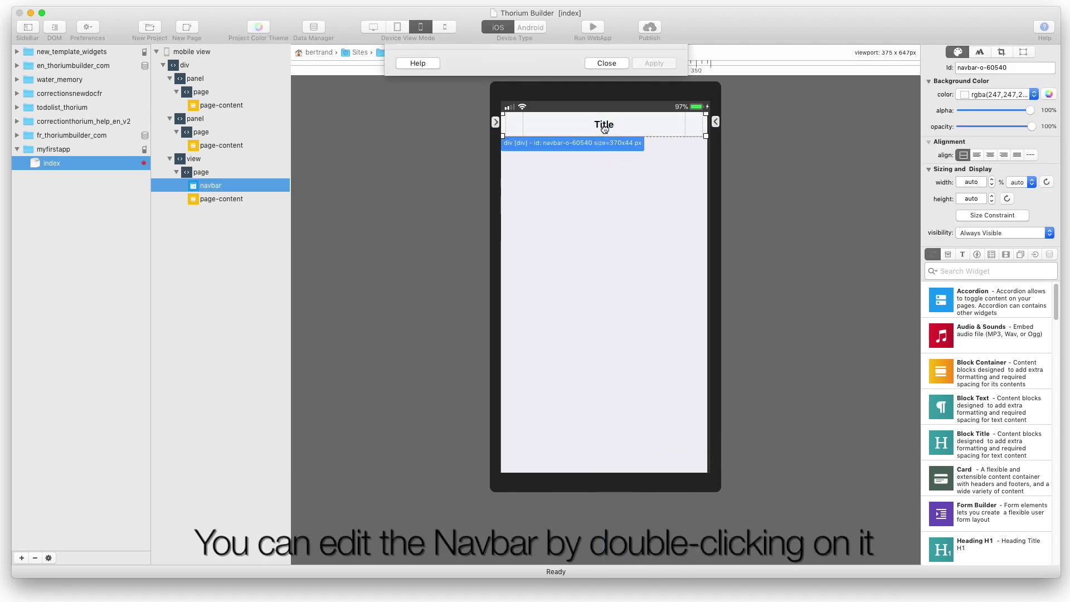
text(M)
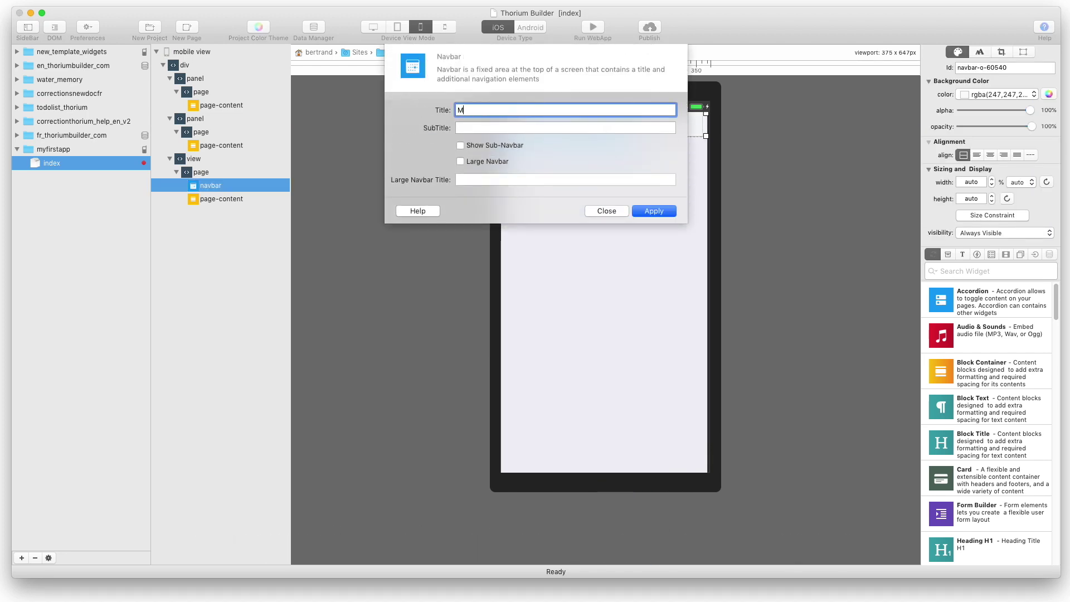
text(y App)
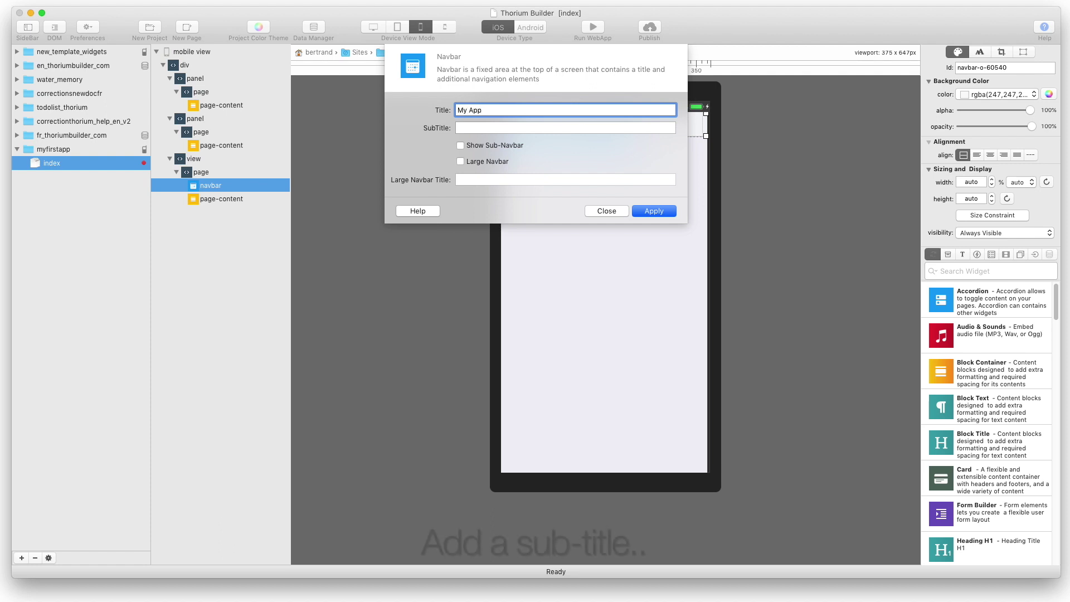
key(Tab)
text(Hekk)
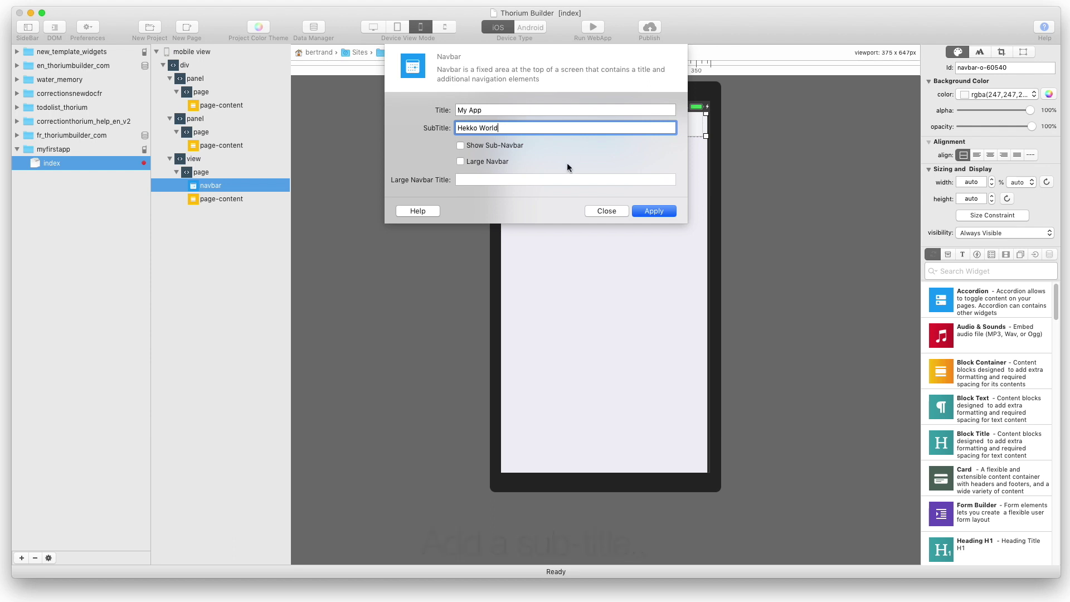
click(654, 212)
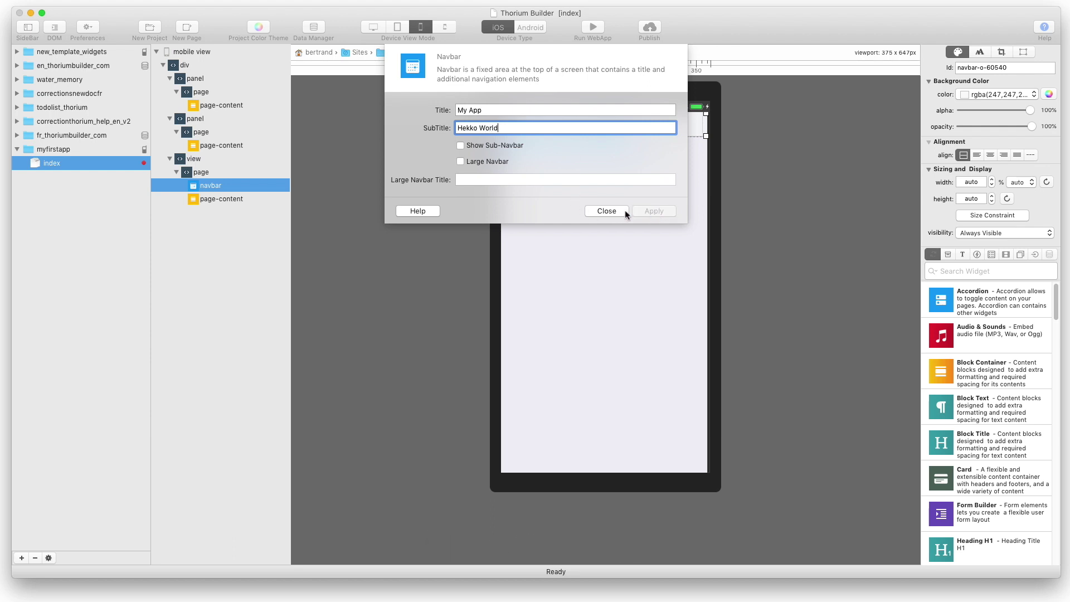
click(606, 212)
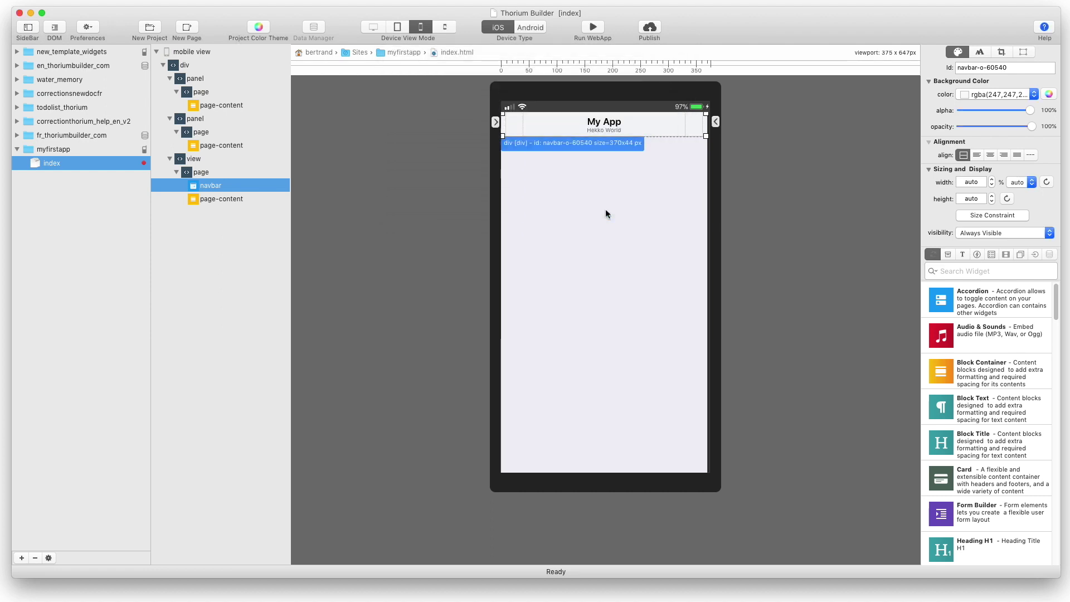
Place Icon widgets on the navbar's left and right sides.
click(977, 255)
drag(948, 334, 513, 130)
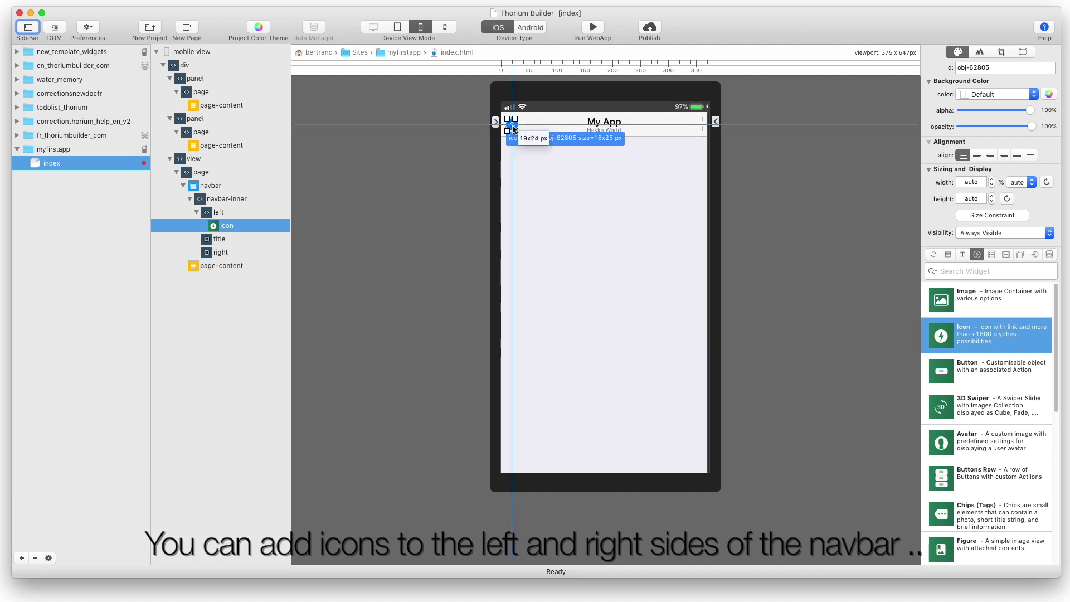
drag(948, 335, 691, 131)
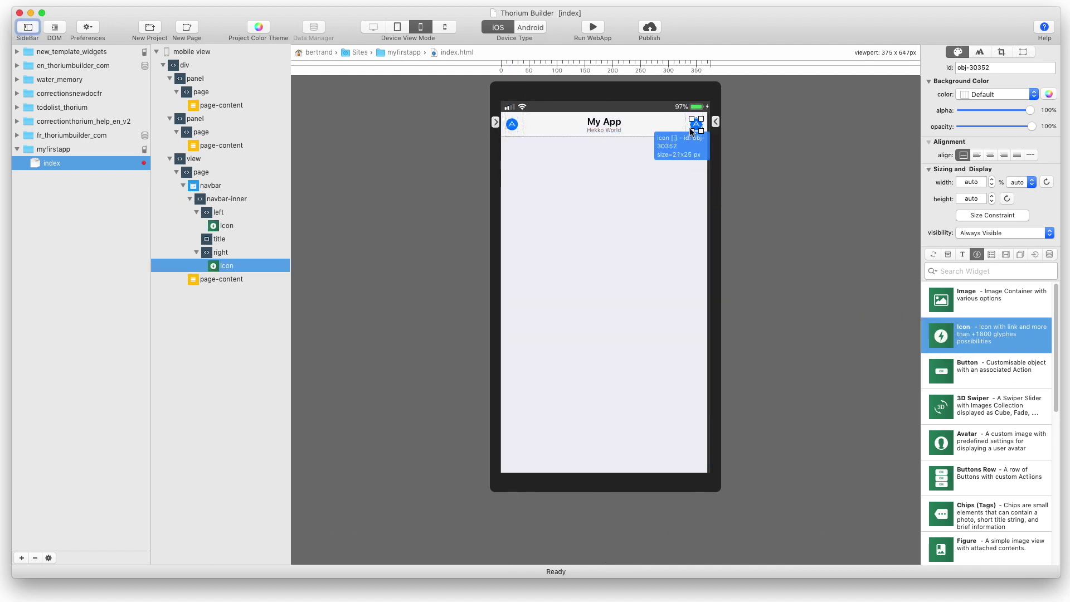
Set the left navbar icon's glyph to f7_persons.
click(513, 124)
double_click(514, 125)
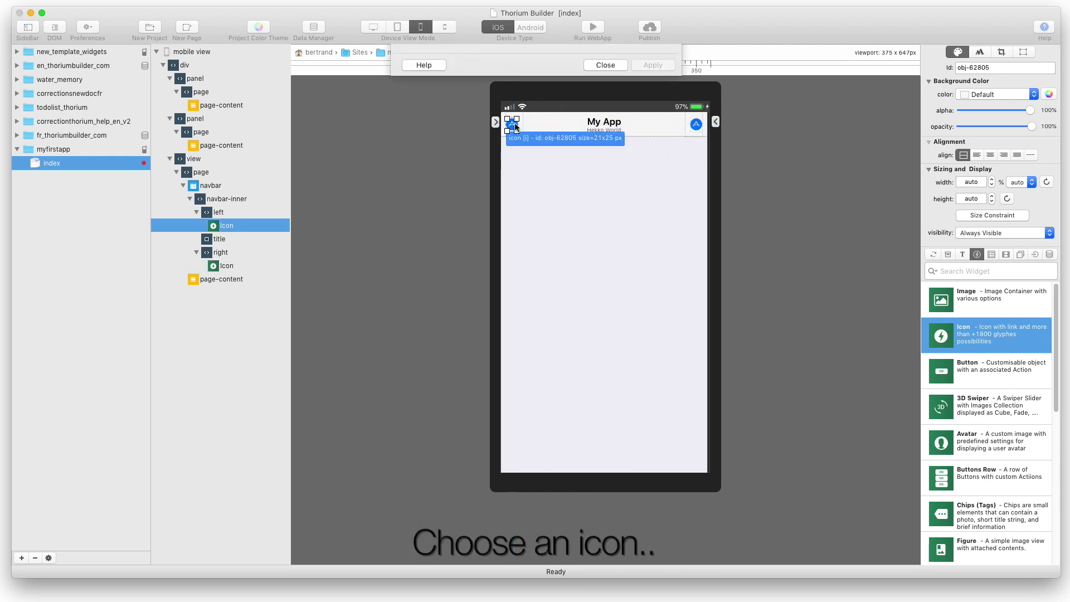
click(419, 151)
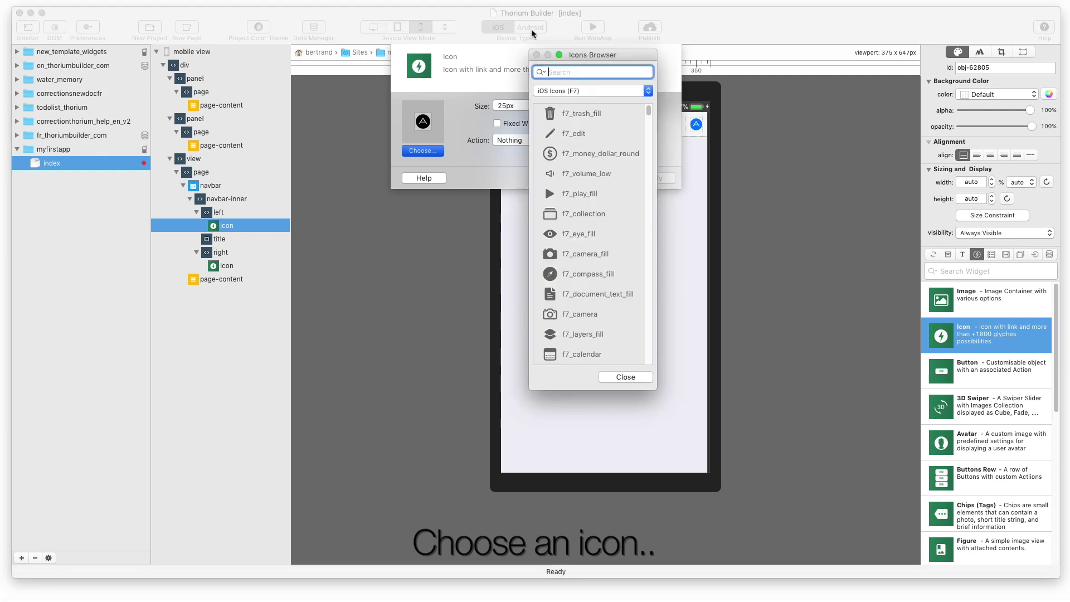
drag(582, 63, 604, 115)
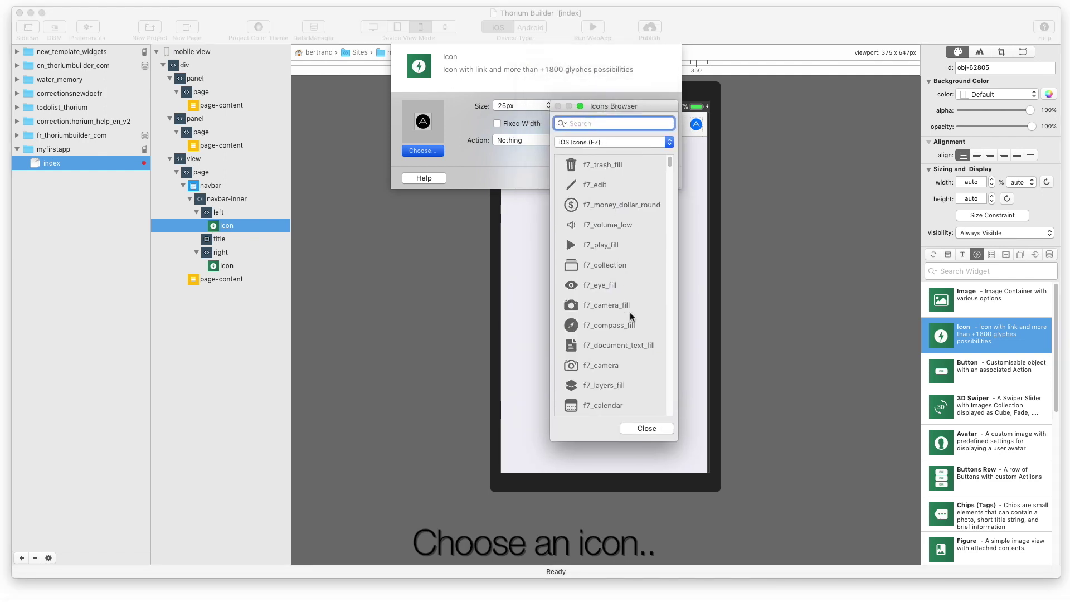
scroll(629, 317, down, 3)
scroll(631, 315, down, 8)
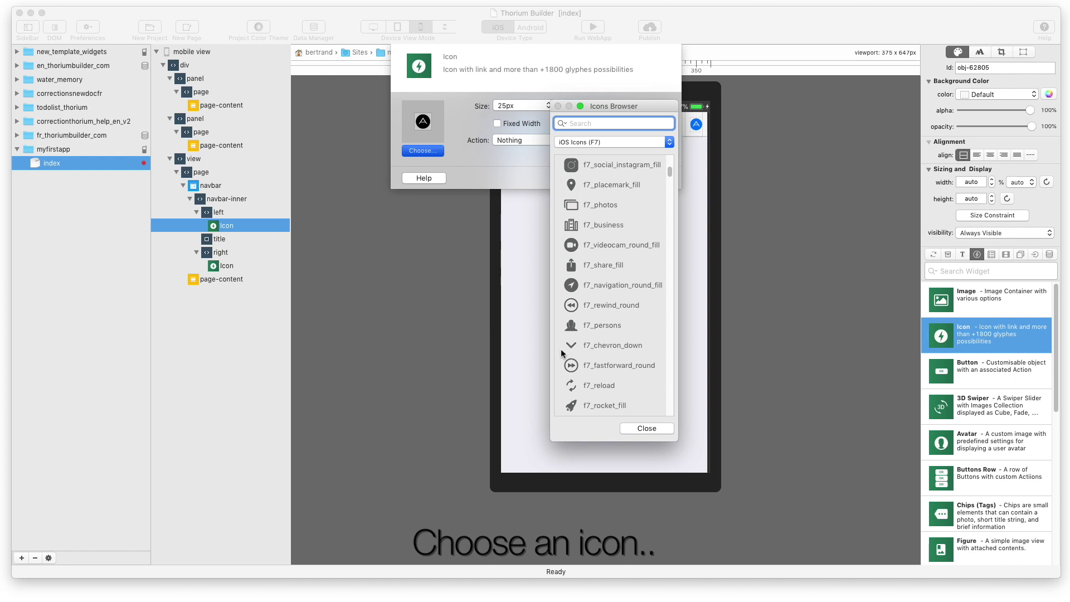
double_click(576, 326)
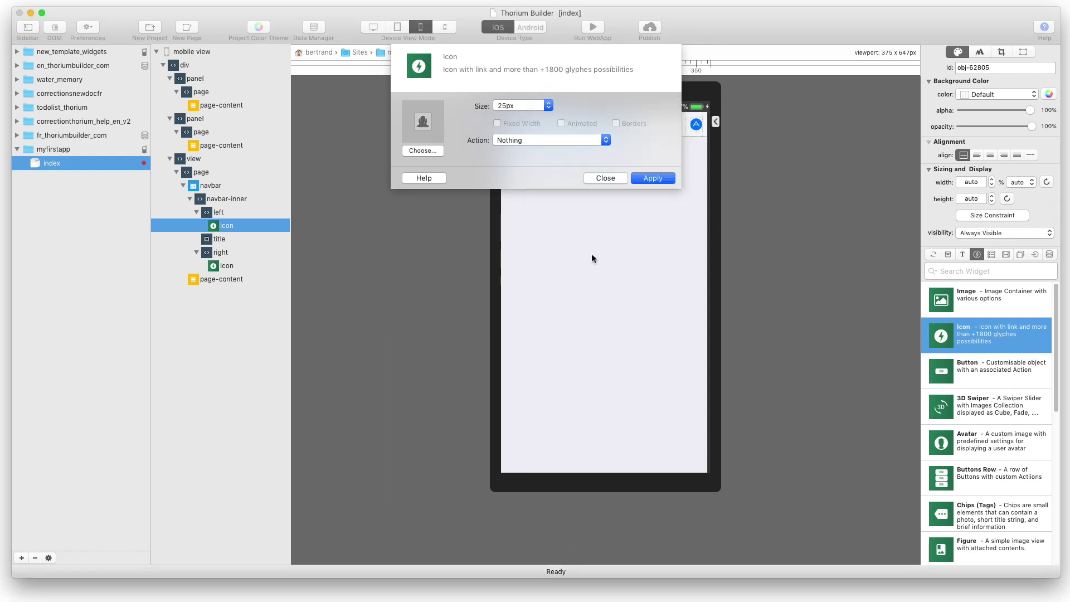
Give the left navbar icon the Open Left Panel action.
click(532, 141)
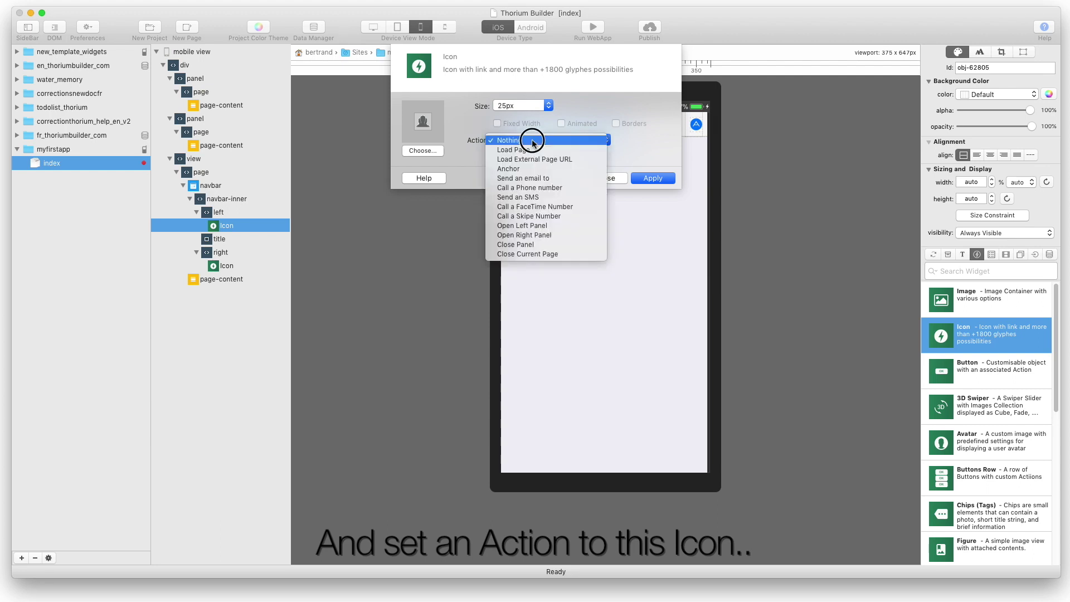
click(529, 149)
click(529, 141)
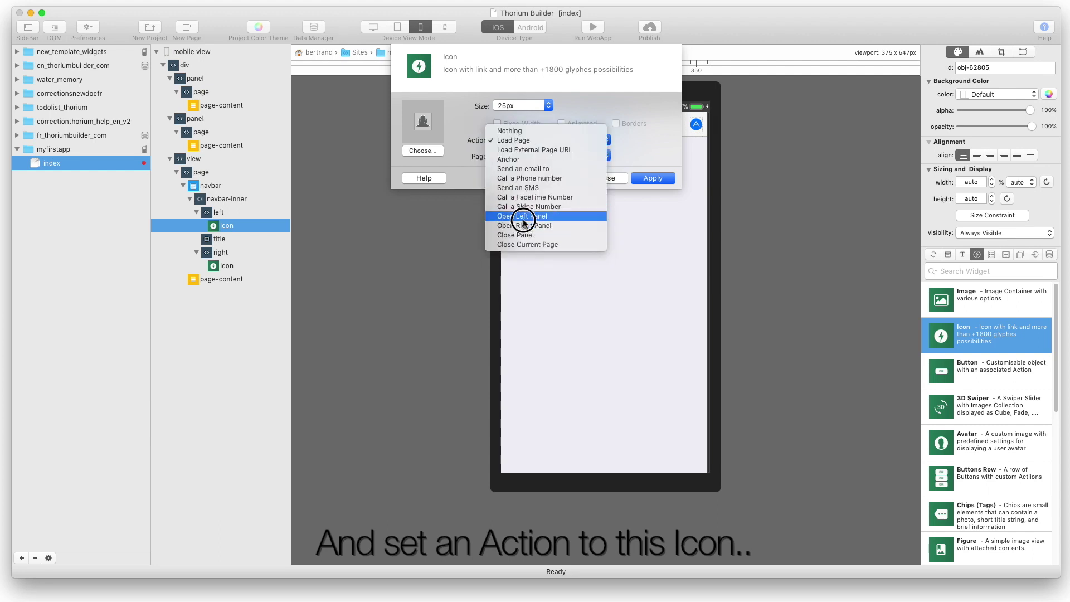
click(523, 217)
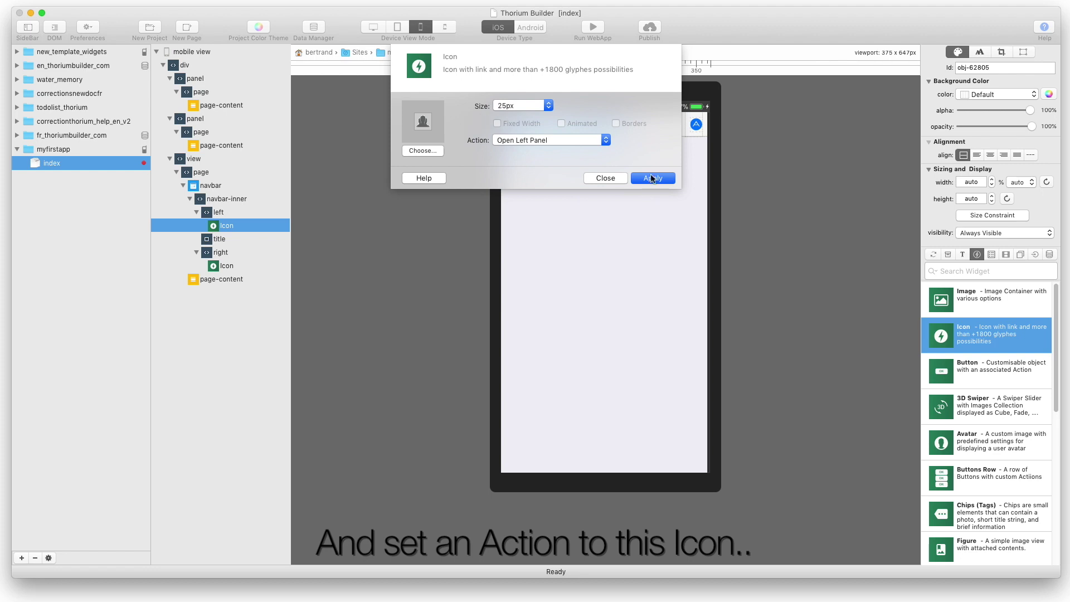
click(653, 179)
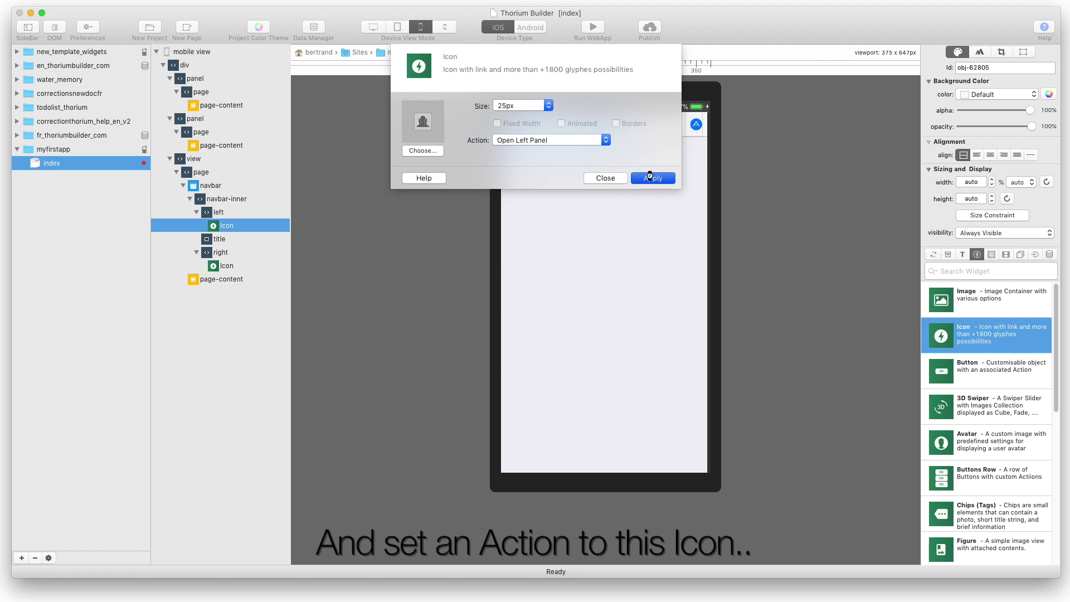
click(610, 178)
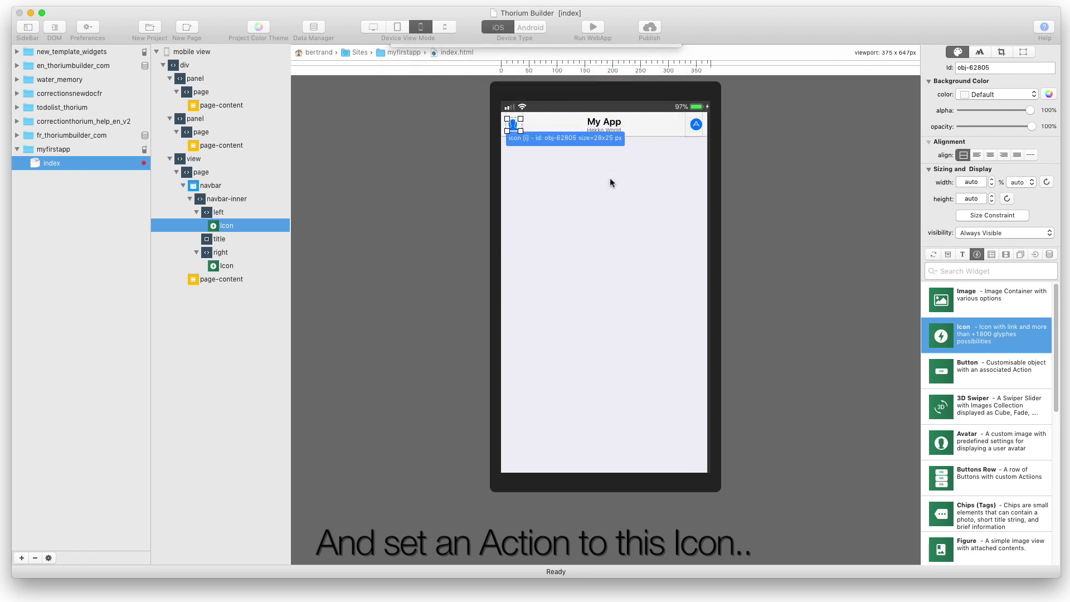
Give the right navbar icon the Open Right Panel action.
click(695, 125)
double_click(695, 125)
click(524, 140)
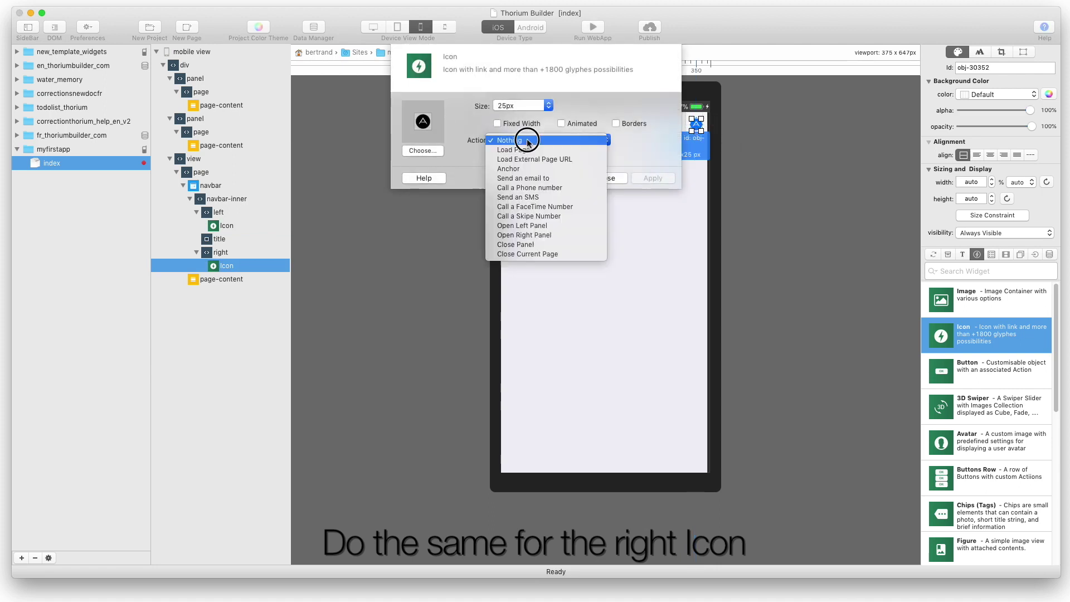
click(533, 232)
click(653, 179)
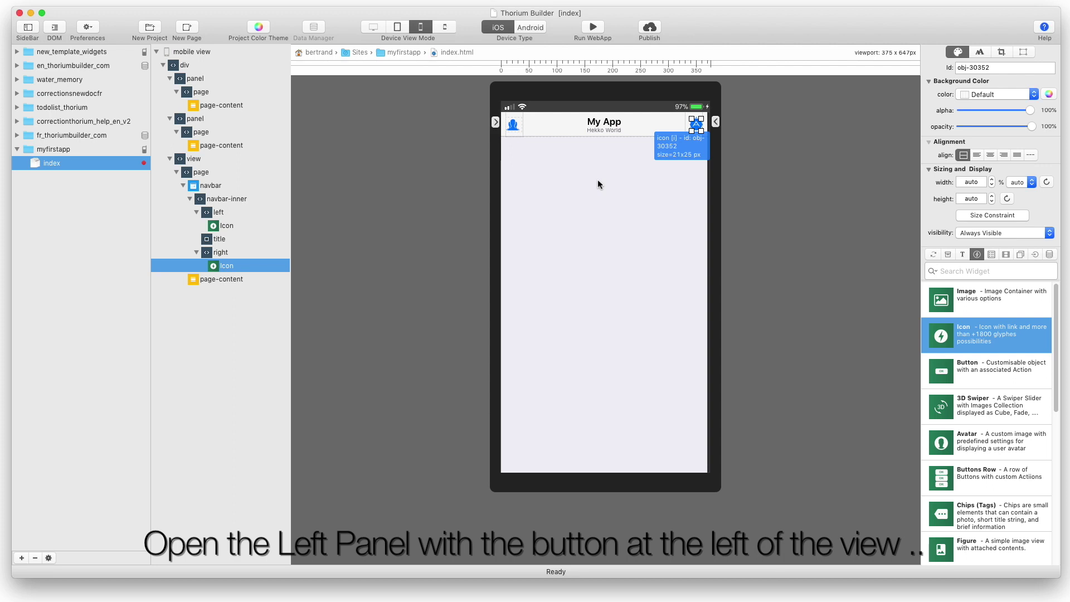
click(598, 181)
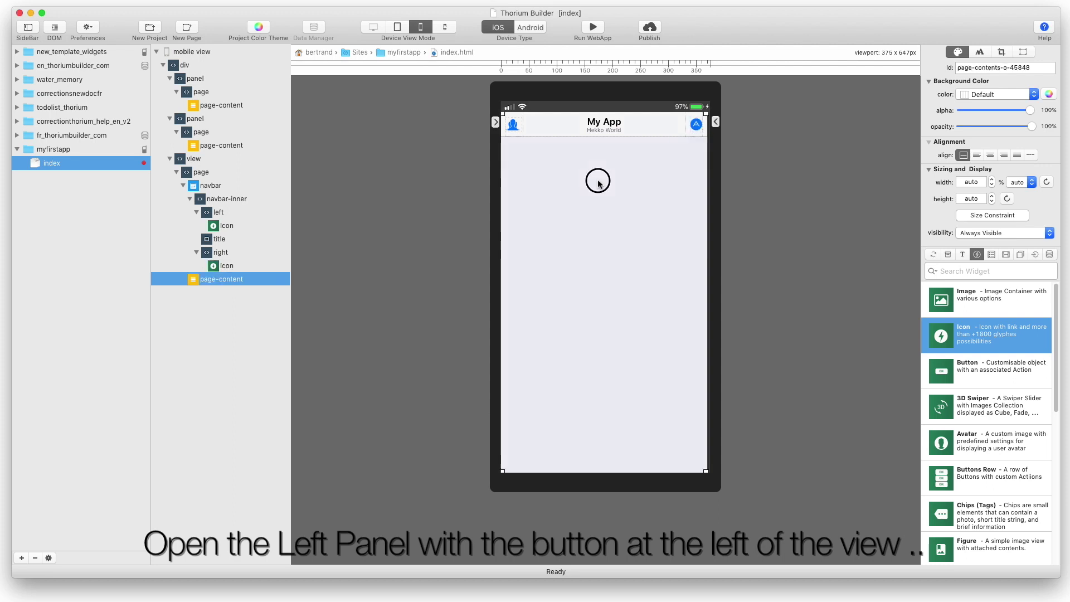
Set the left panel's page-content background colour to bg-dark (black).
click(497, 124)
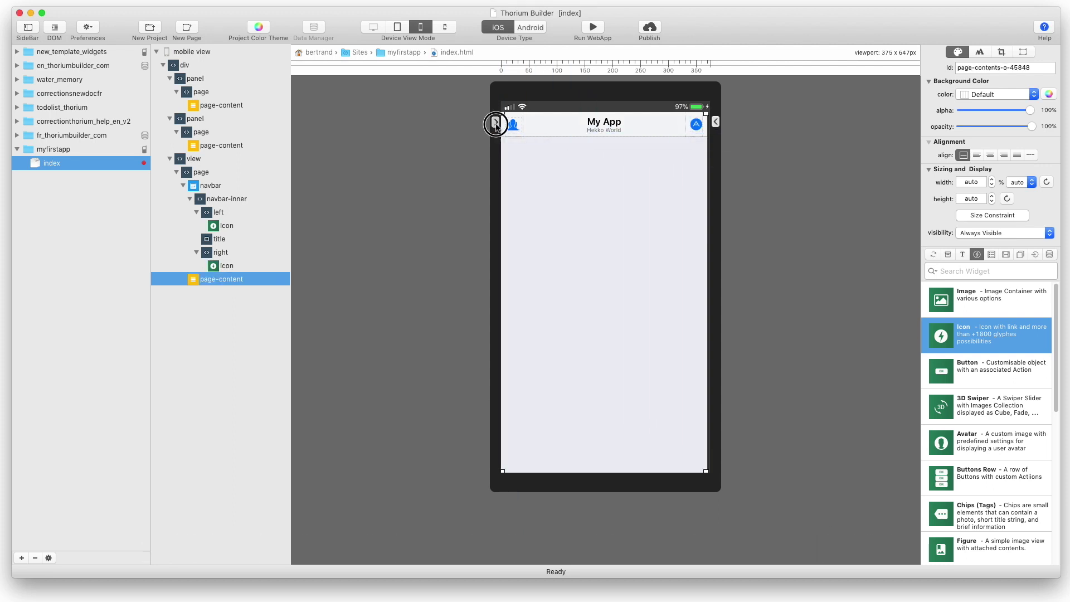
click(559, 163)
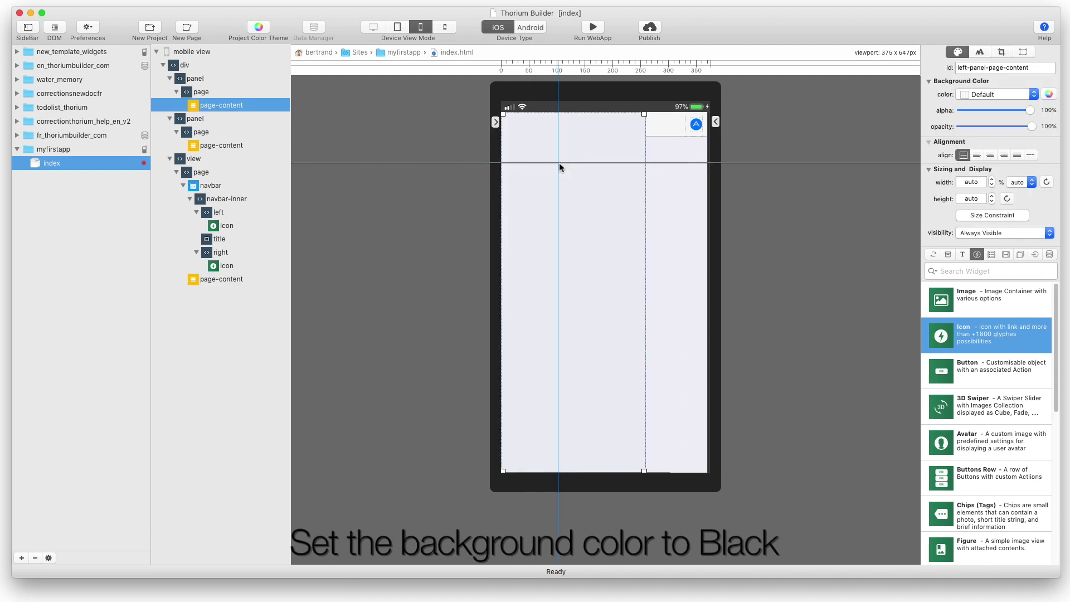
click(984, 95)
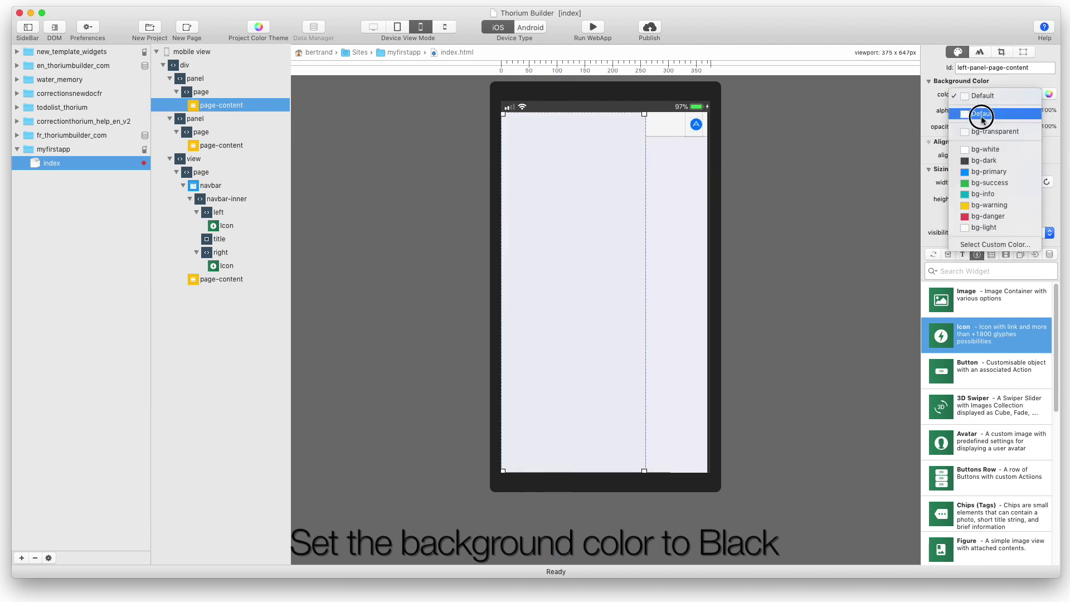
click(975, 163)
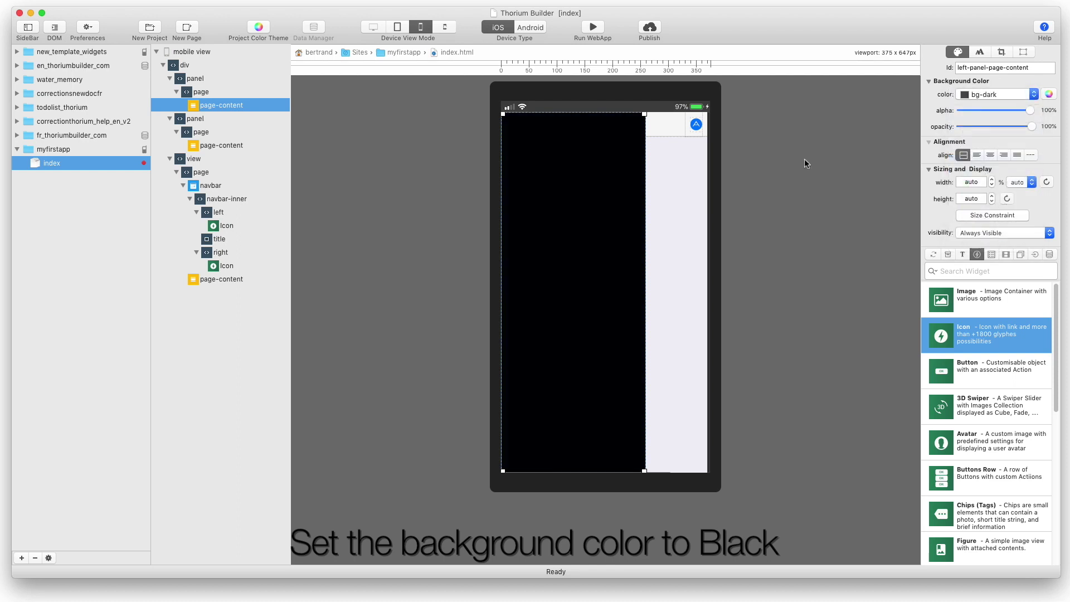
Add a Block Title reading 'About' to the left panel.
click(962, 253)
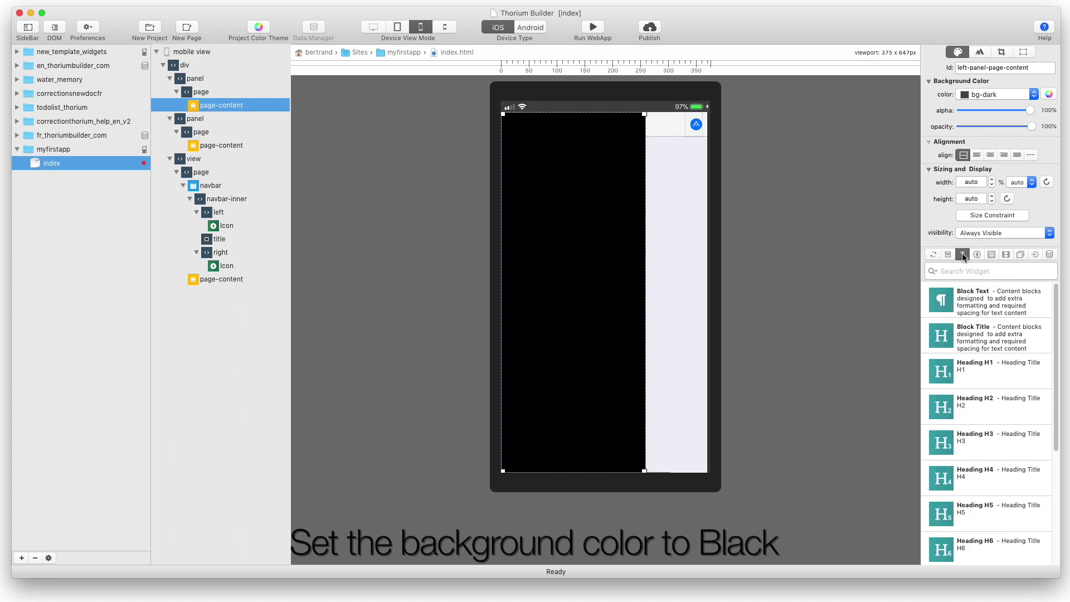
drag(947, 336, 583, 200)
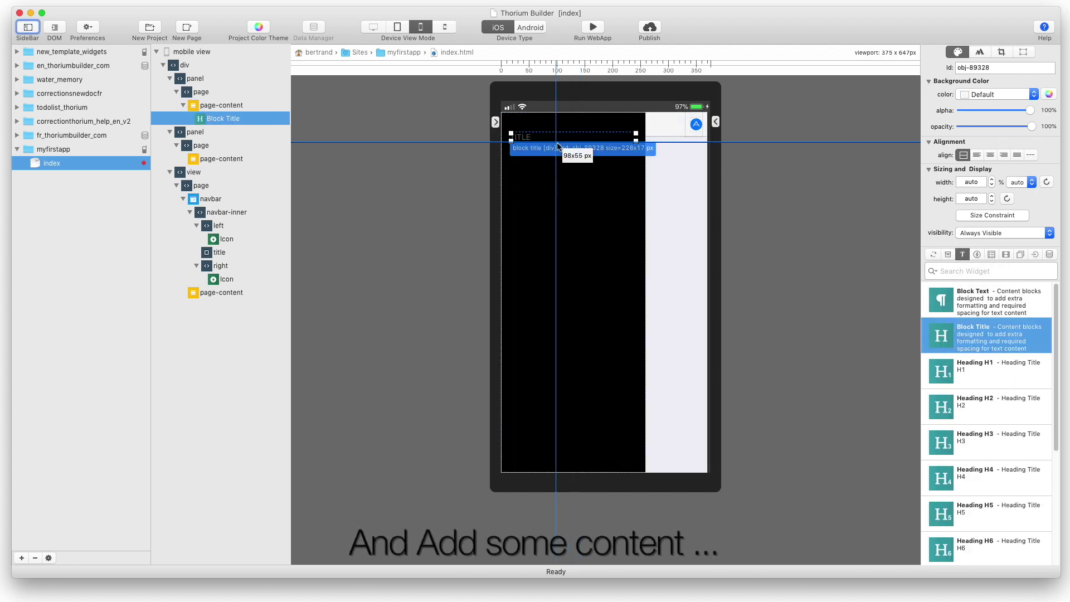
double_click(552, 139)
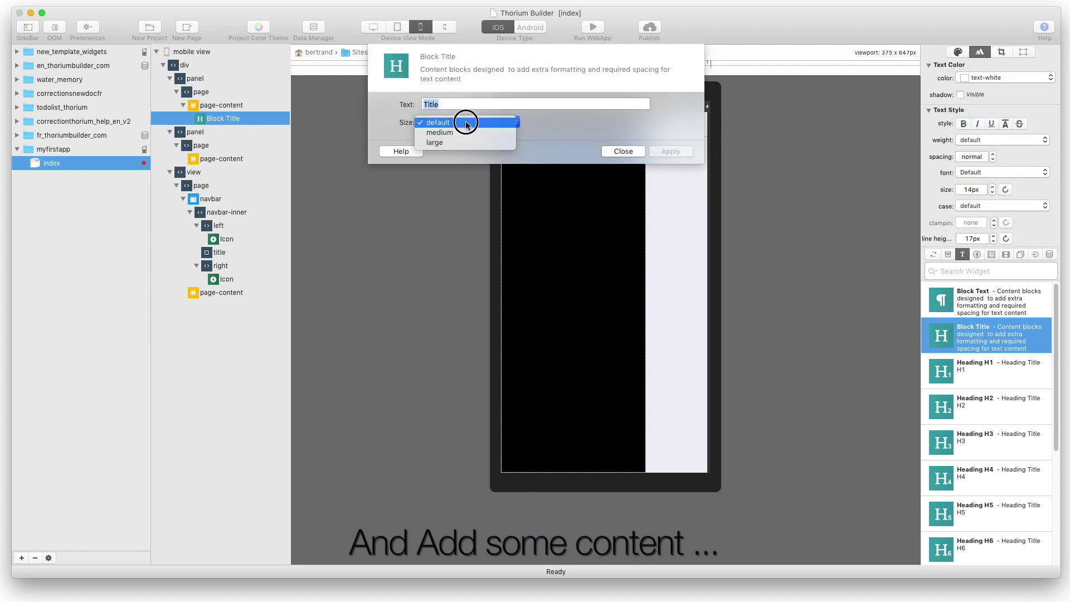
text(About)
click(670, 150)
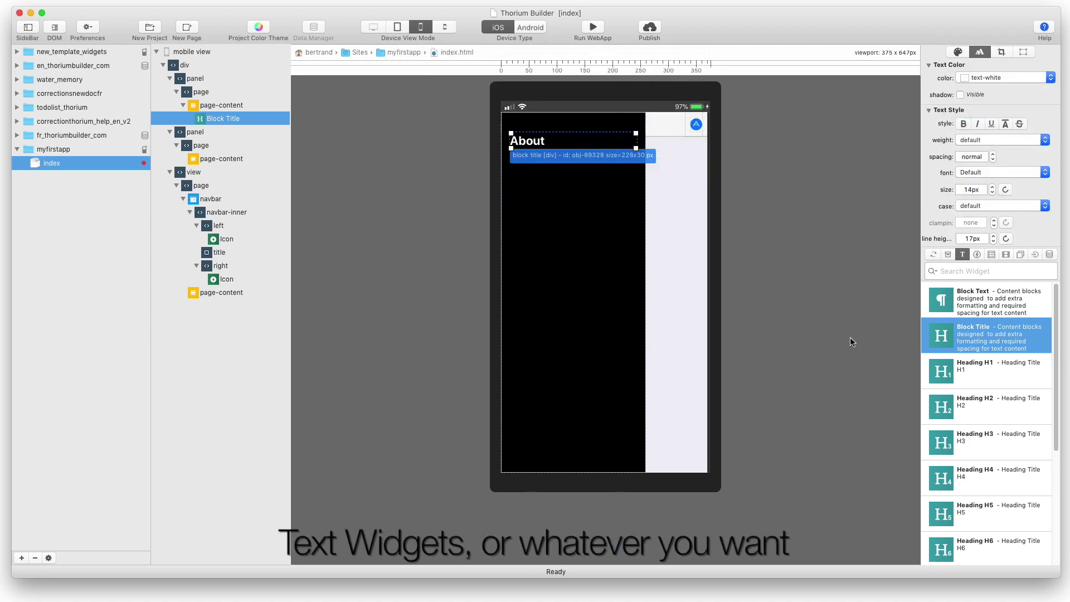
Add a Block Text paragraph below the title, coloured text-white.
drag(942, 301, 546, 184)
click(981, 78)
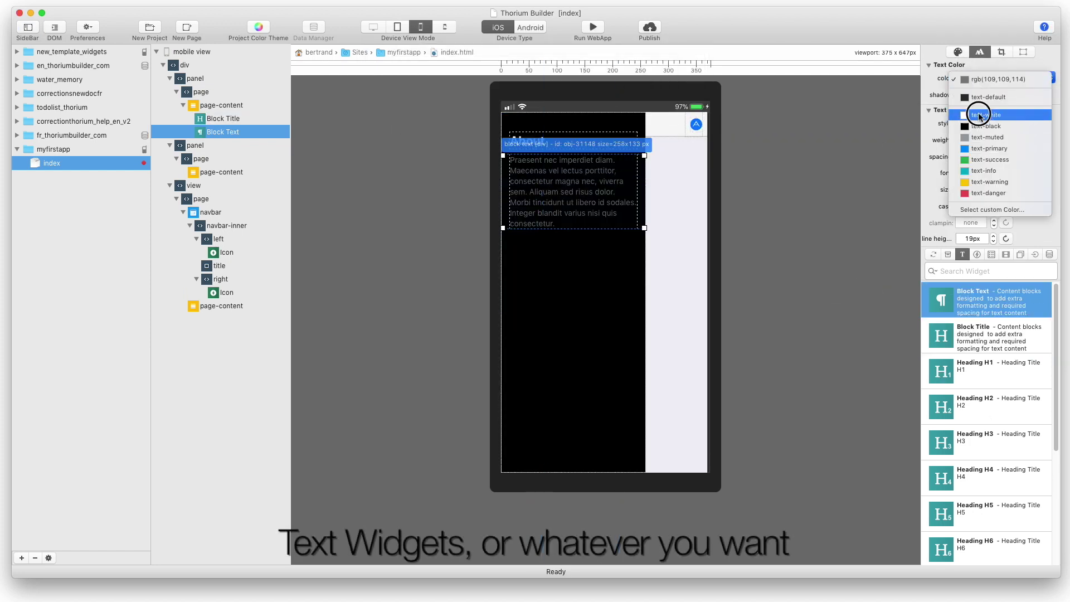
click(969, 112)
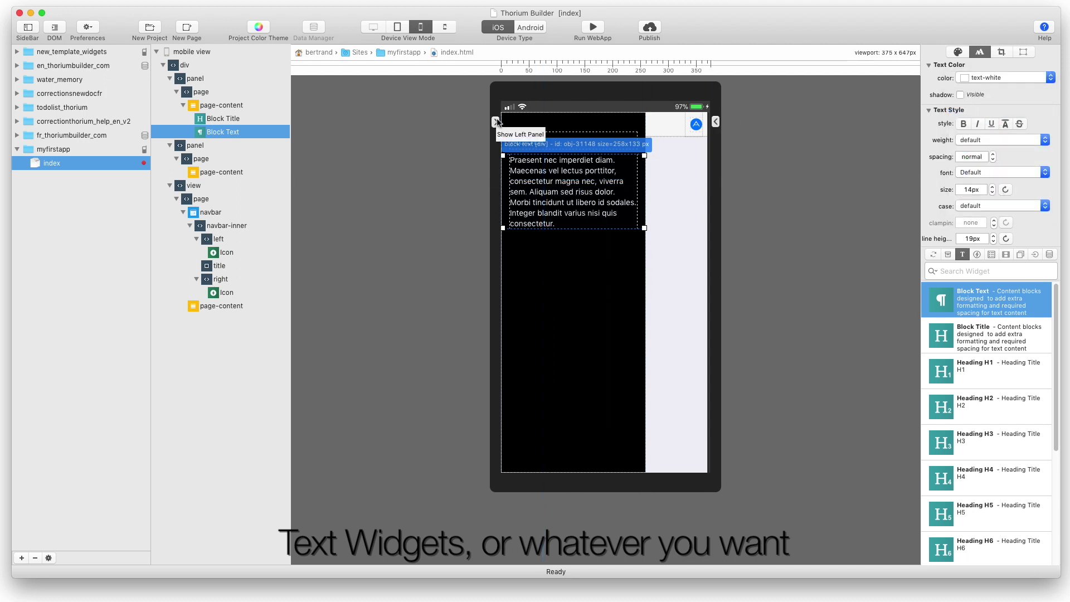
click(716, 120)
click(541, 181)
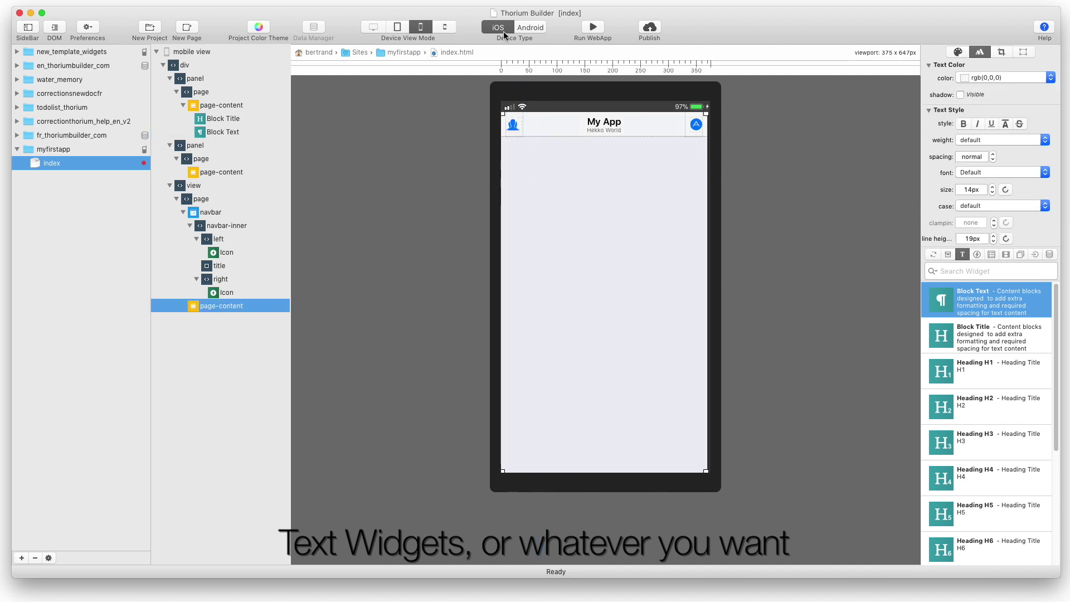
click(594, 31)
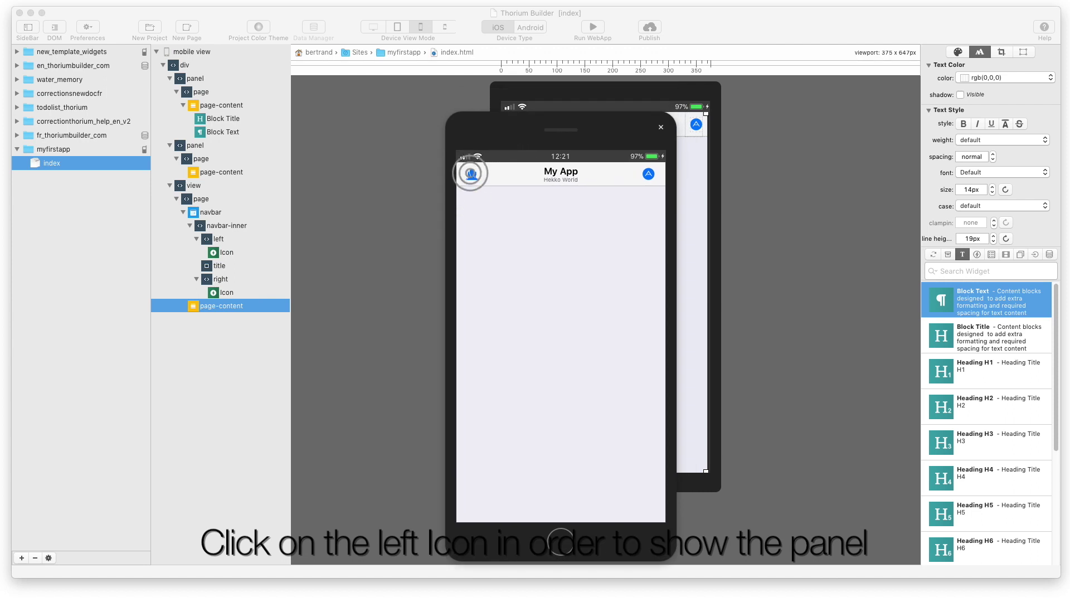
click(471, 173)
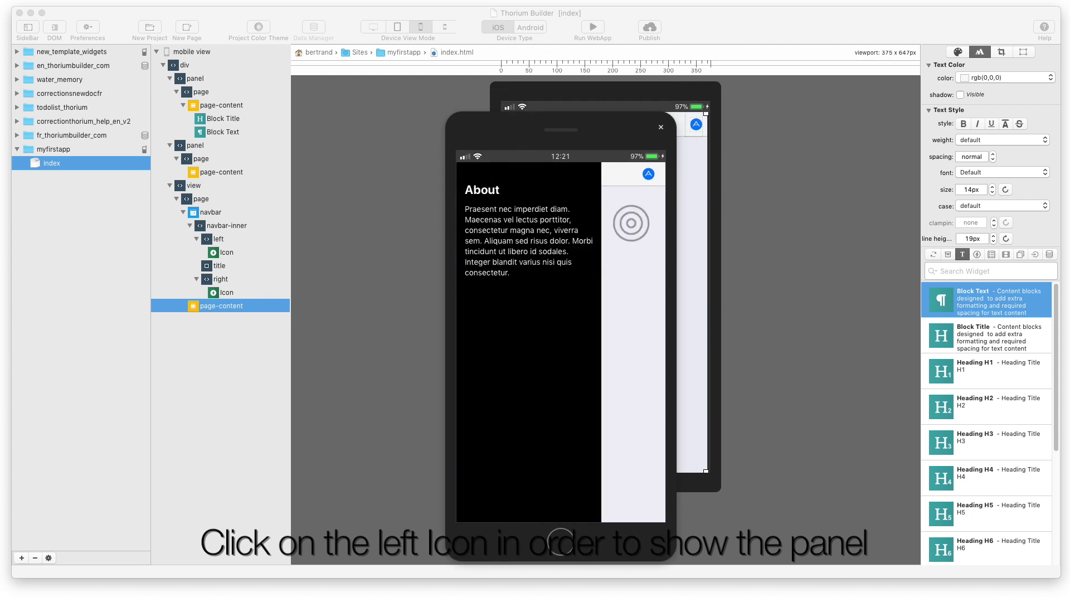
click(632, 223)
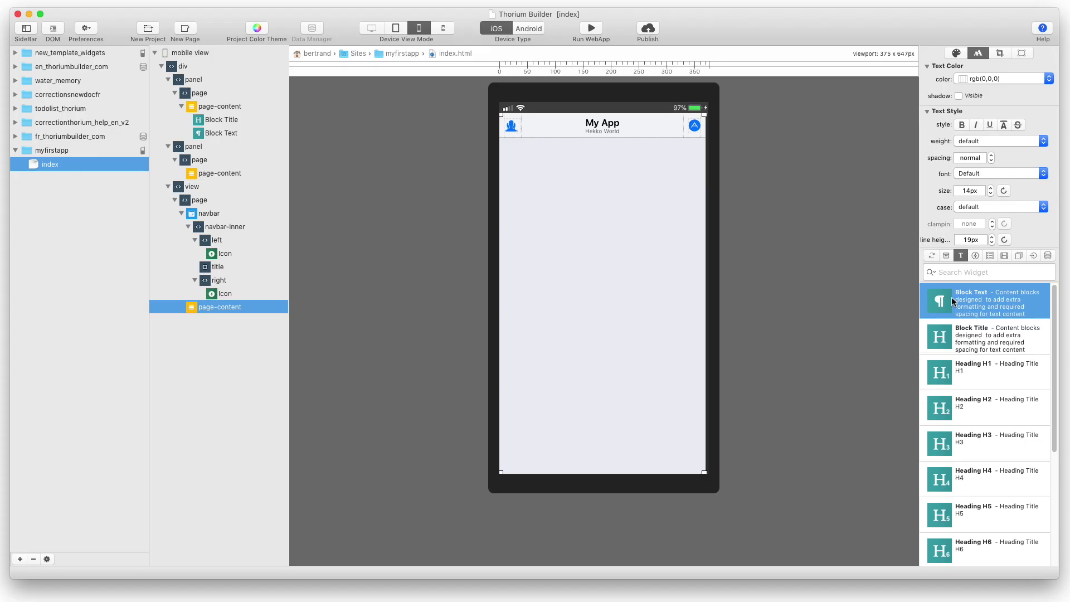
Add a Block Container holding a Block Title, Block Text and a Button to the main page.
click(946, 256)
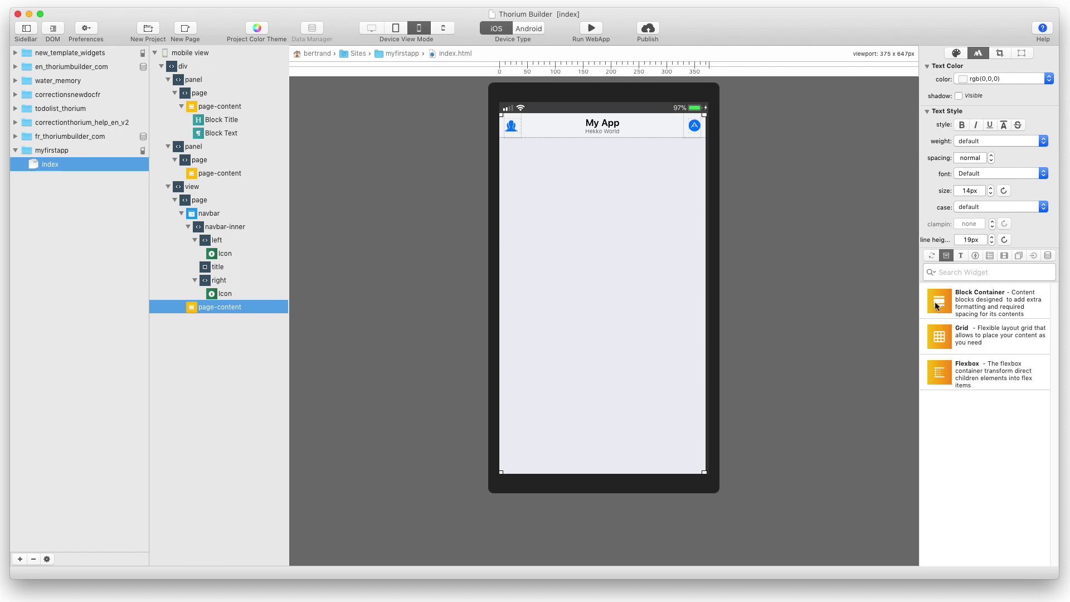
drag(938, 304, 538, 237)
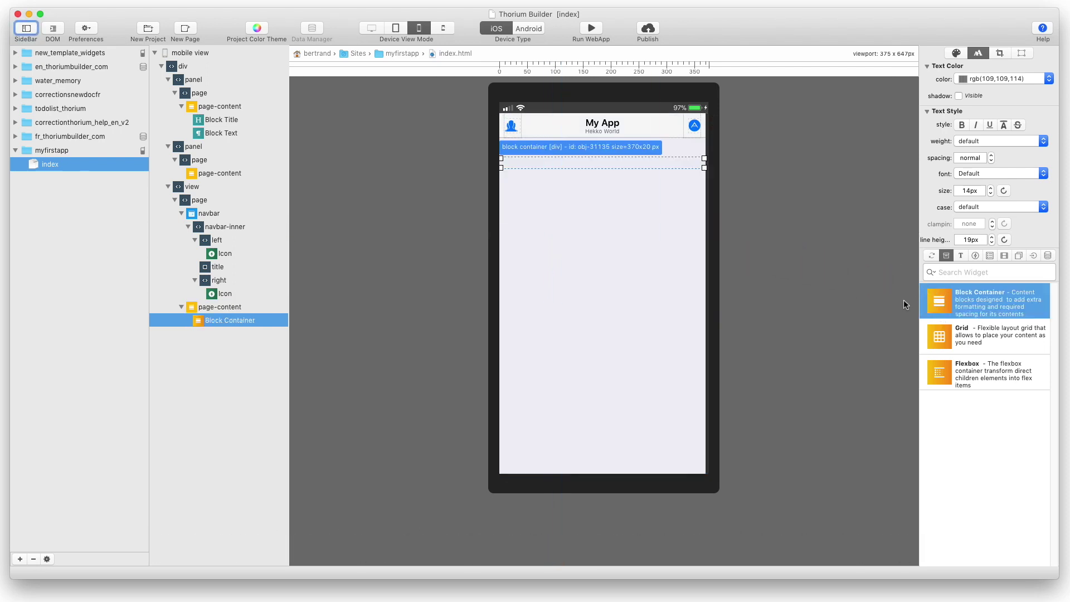
click(960, 255)
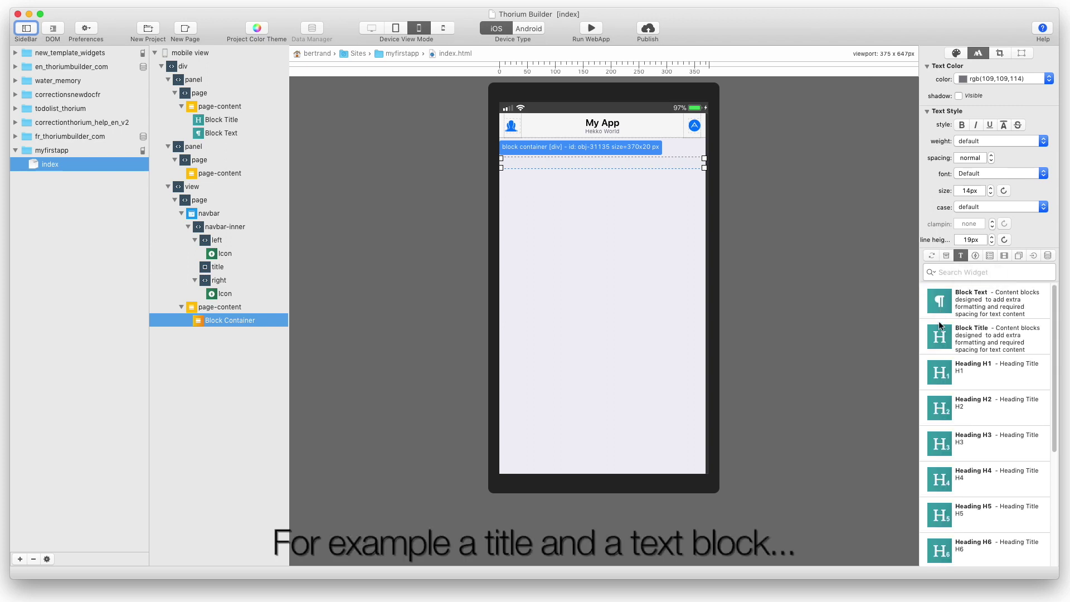
drag(940, 326, 545, 161)
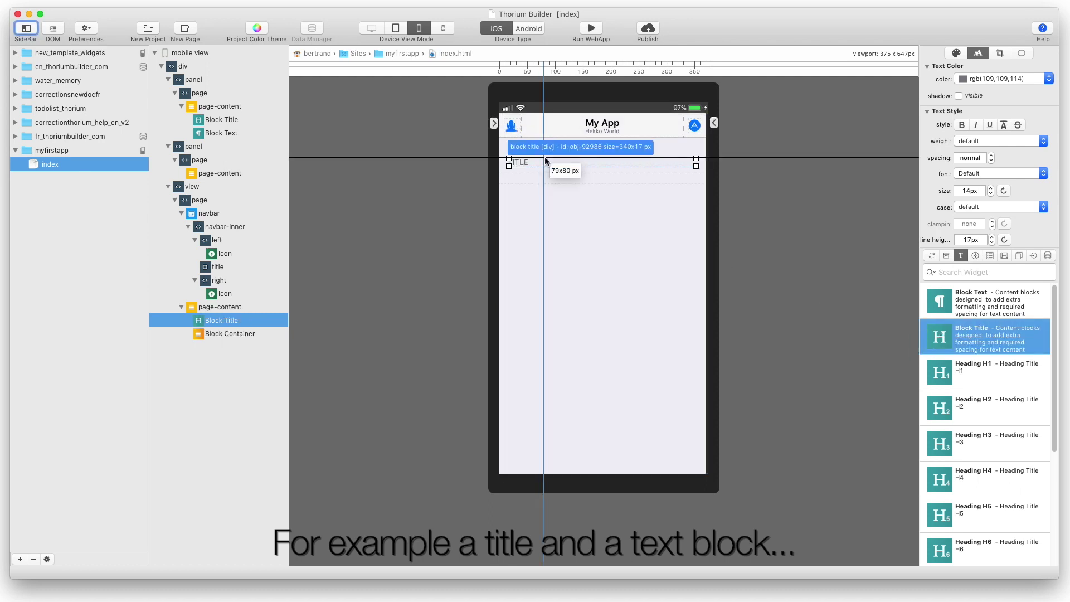
drag(940, 314, 586, 169)
click(976, 256)
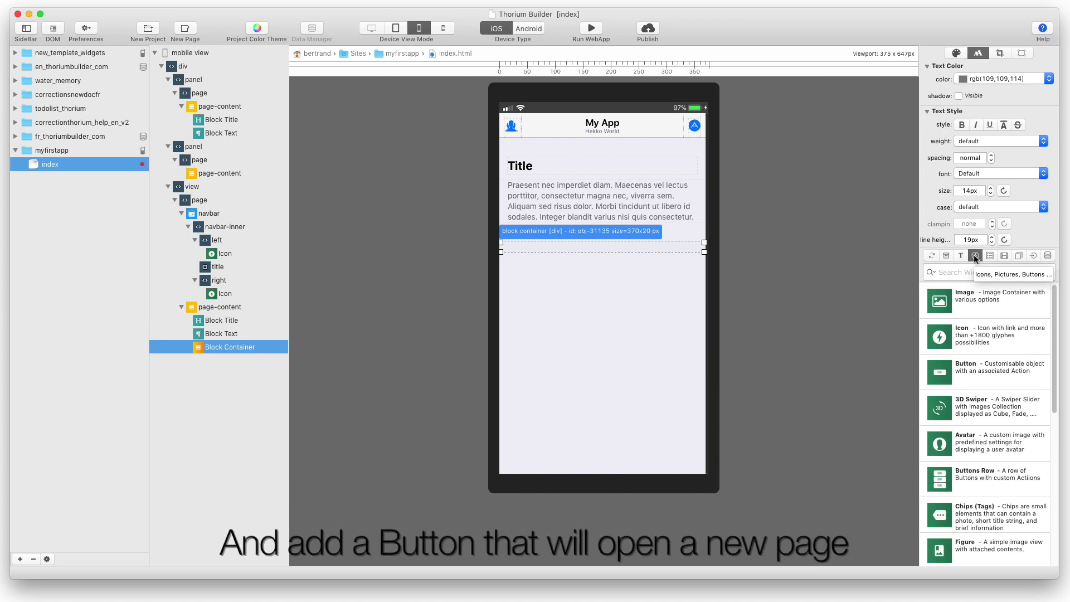
drag(935, 373, 566, 249)
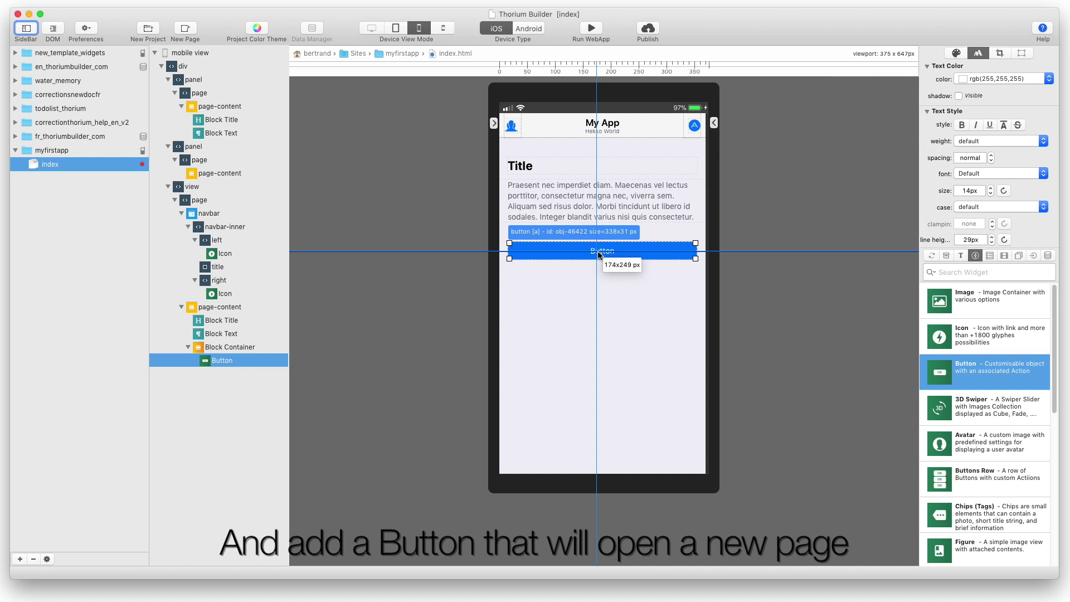
Create page 'mypage' from the Page (Navbar + Toolbar) template, then return to index.
click(185, 29)
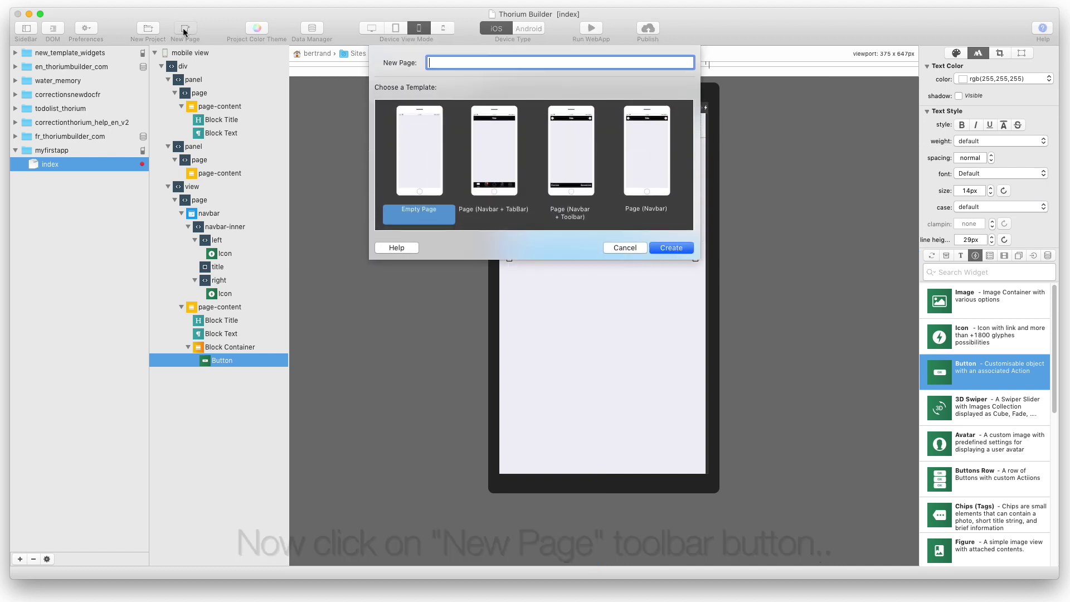
text(mypage)
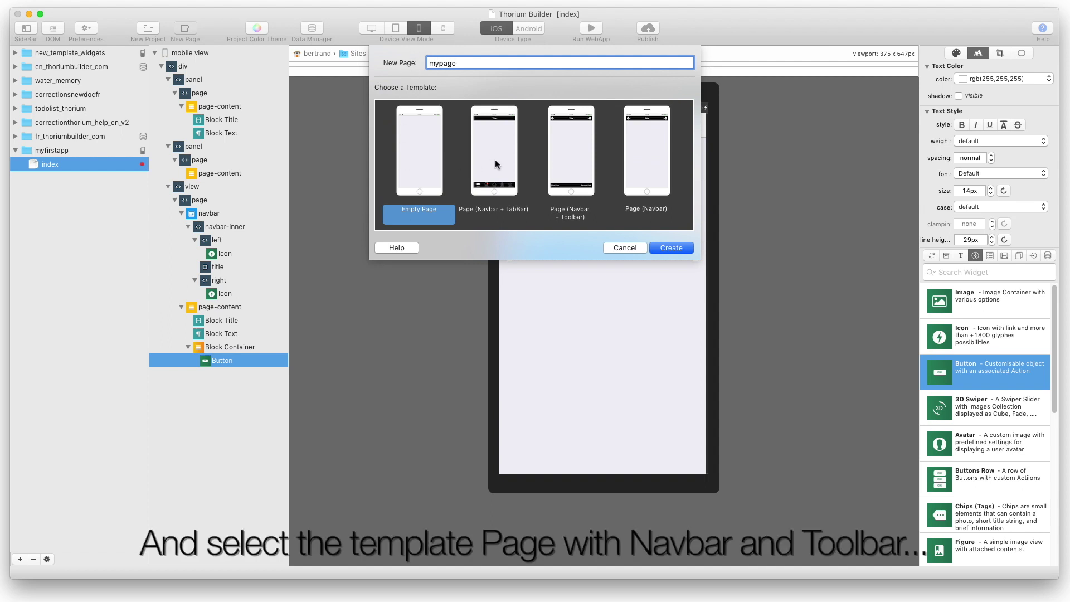
click(564, 169)
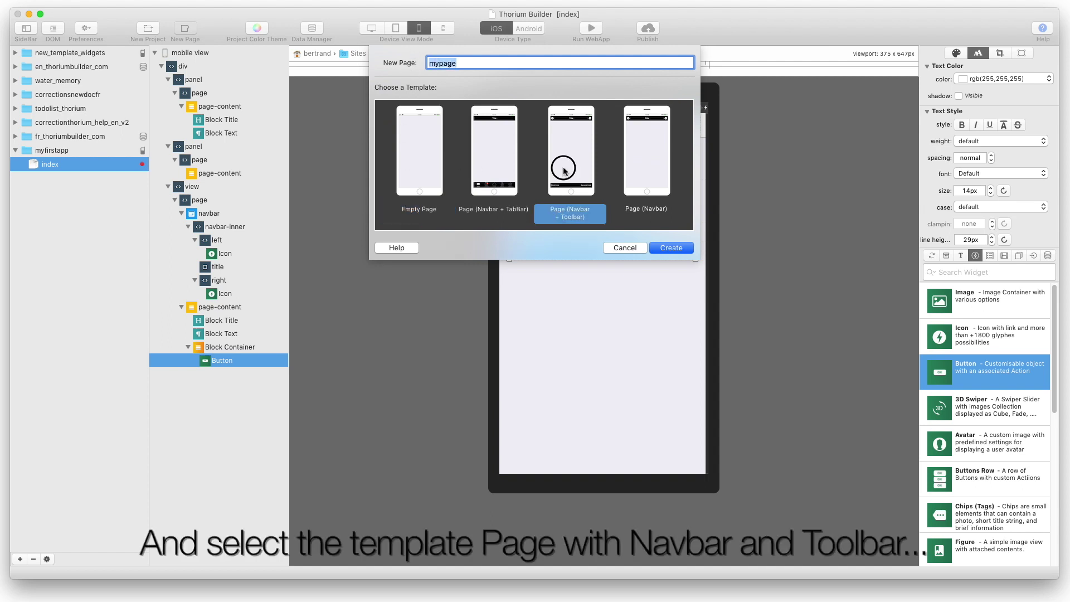
click(671, 249)
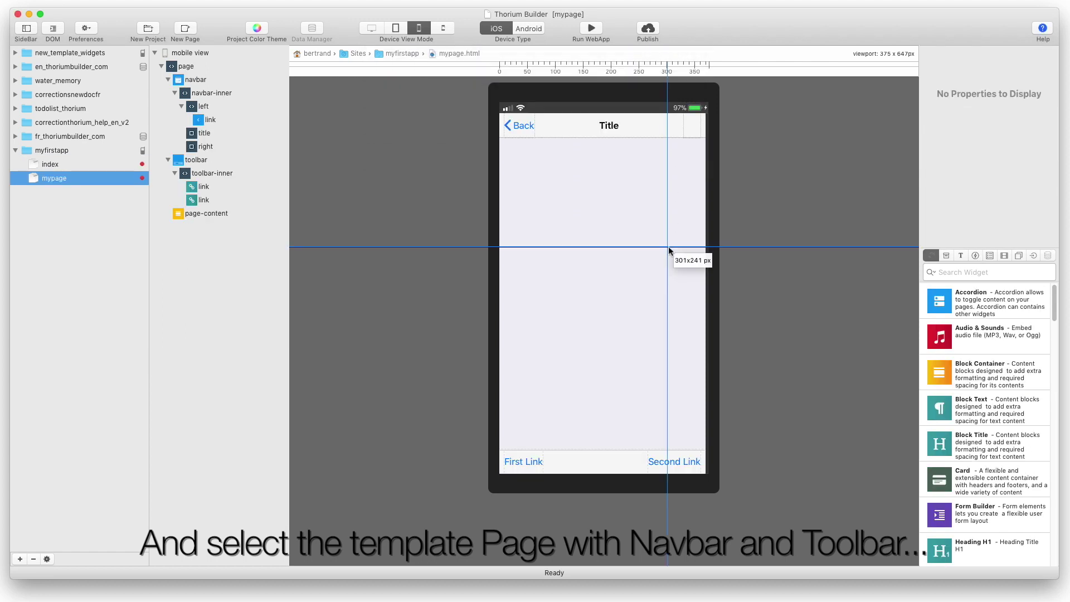
click(82, 168)
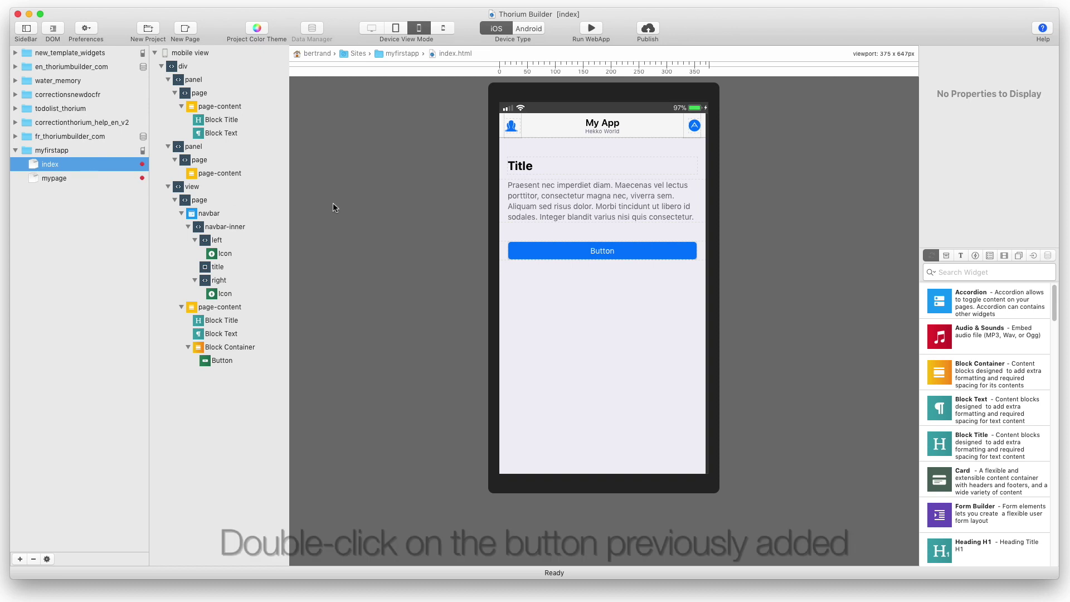
double_click(546, 250)
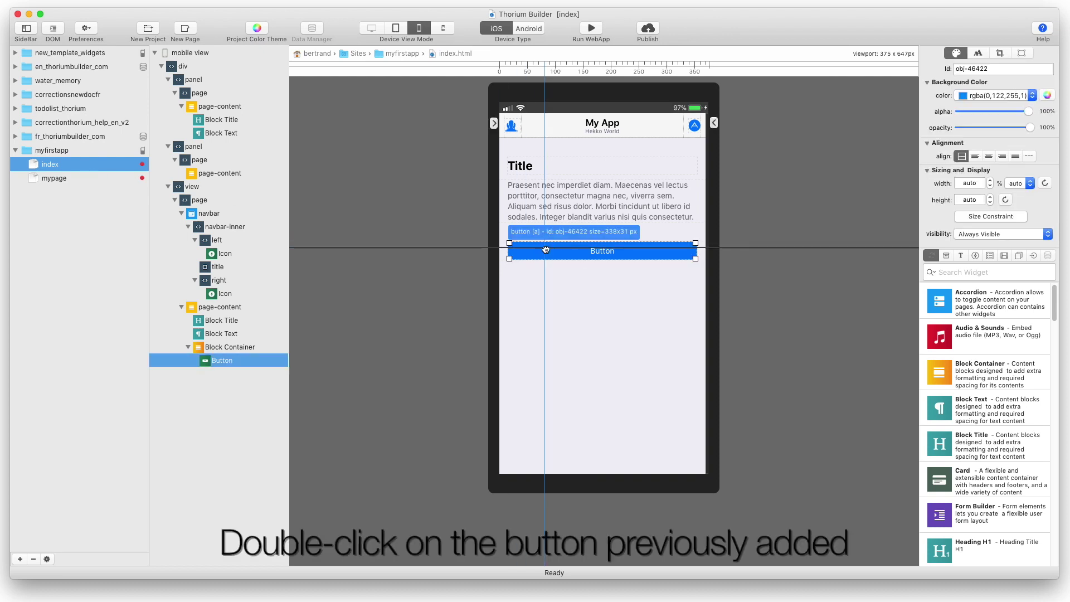
Caption the button 'Open MyPage' and set its action to Load Page mypage.html.
text(Op)
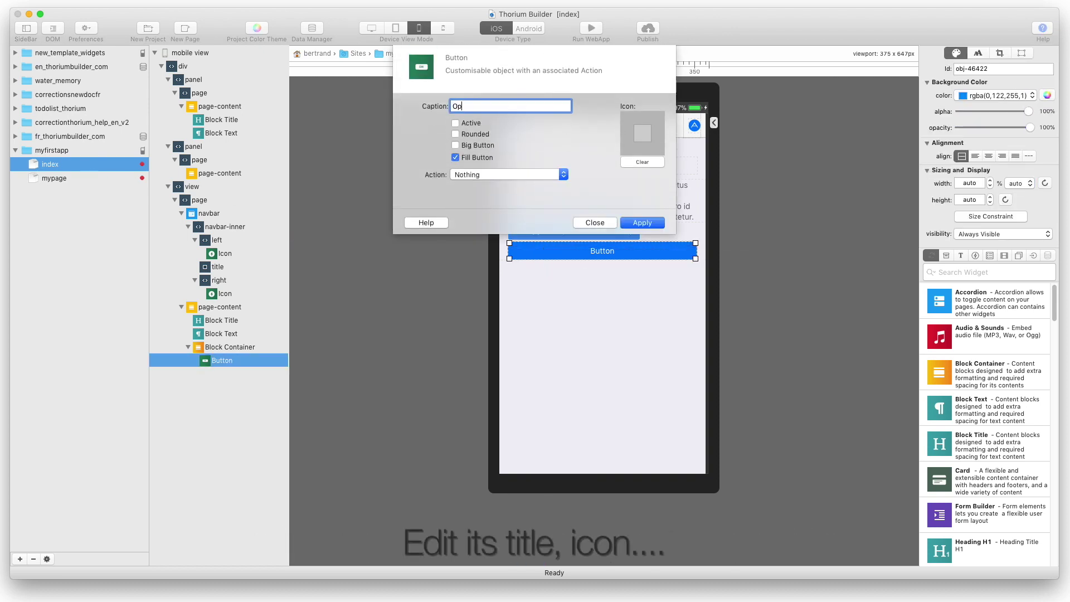
text(en MyPage)
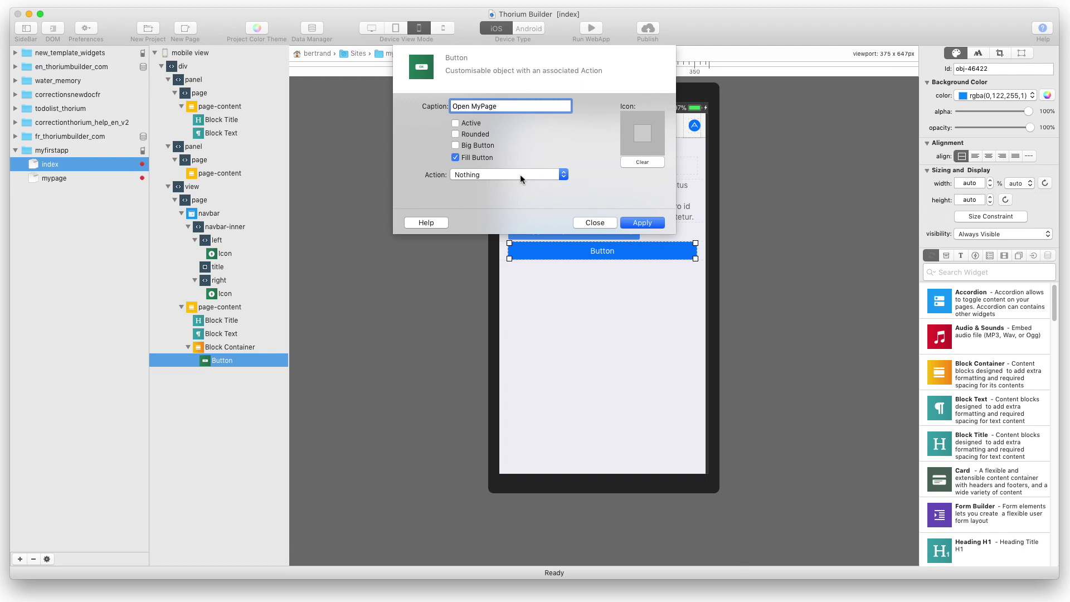
click(520, 175)
click(532, 192)
click(532, 191)
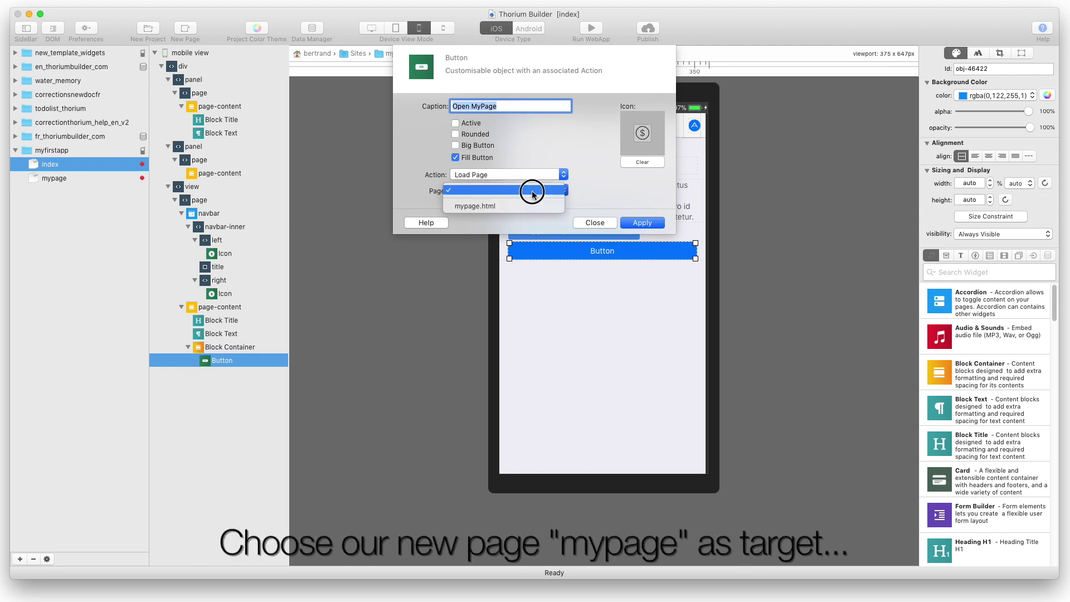
click(533, 208)
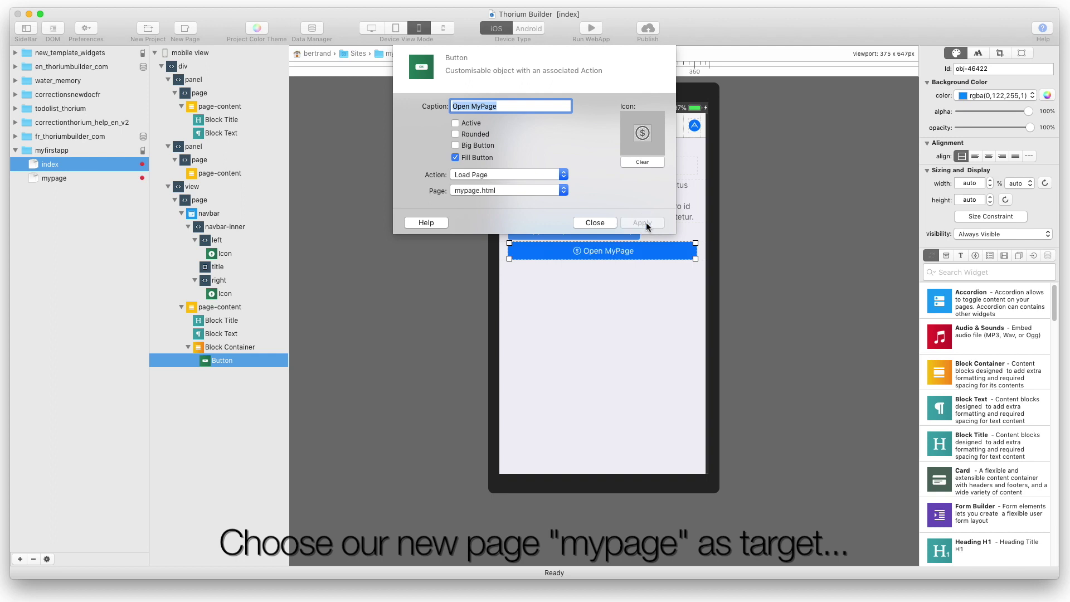
click(594, 222)
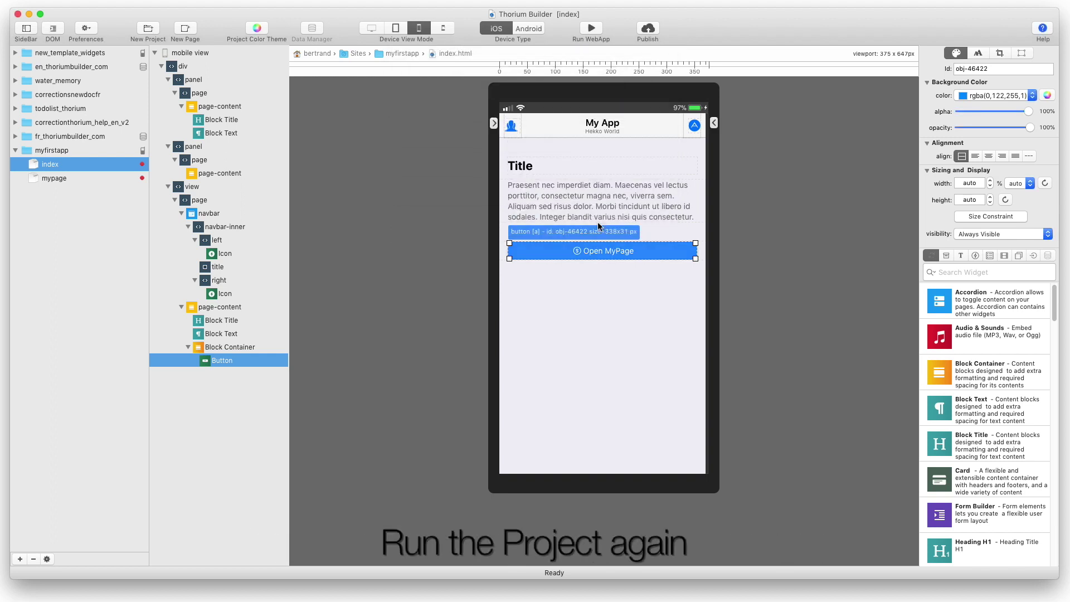
click(590, 29)
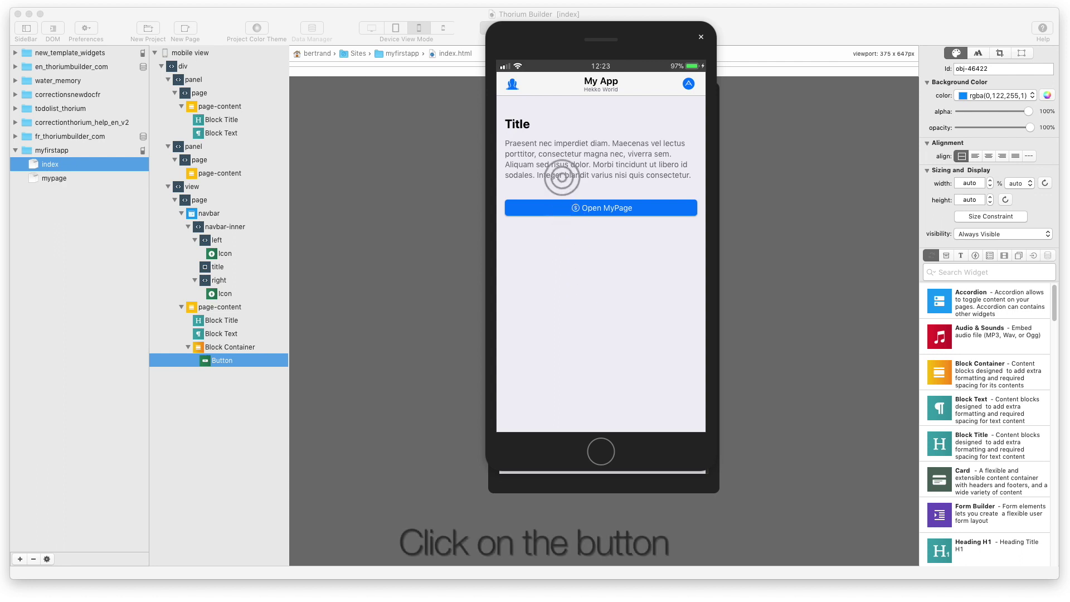
click(576, 208)
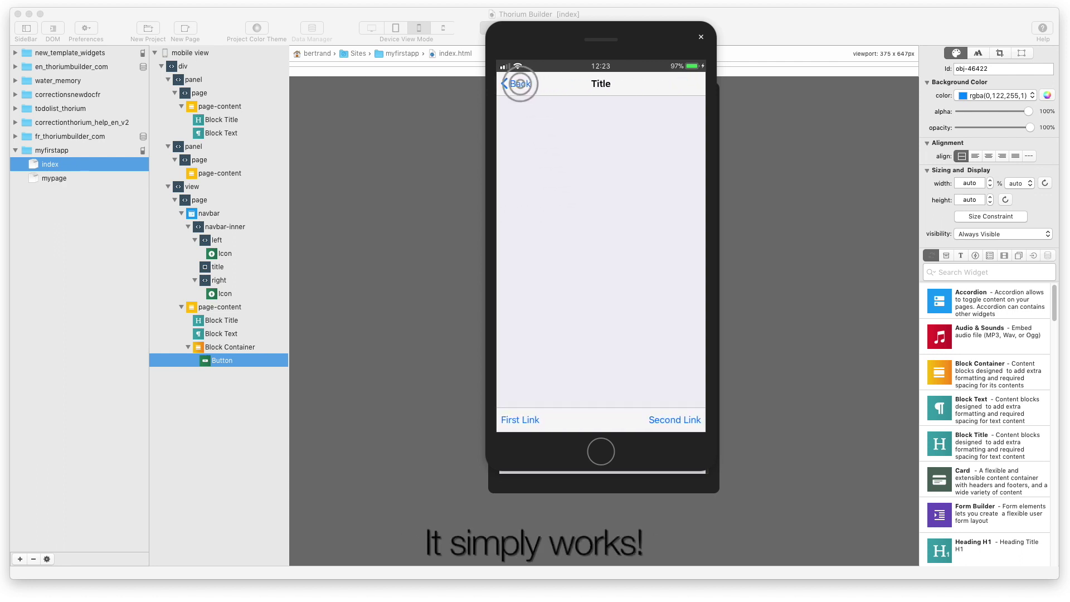
click(520, 84)
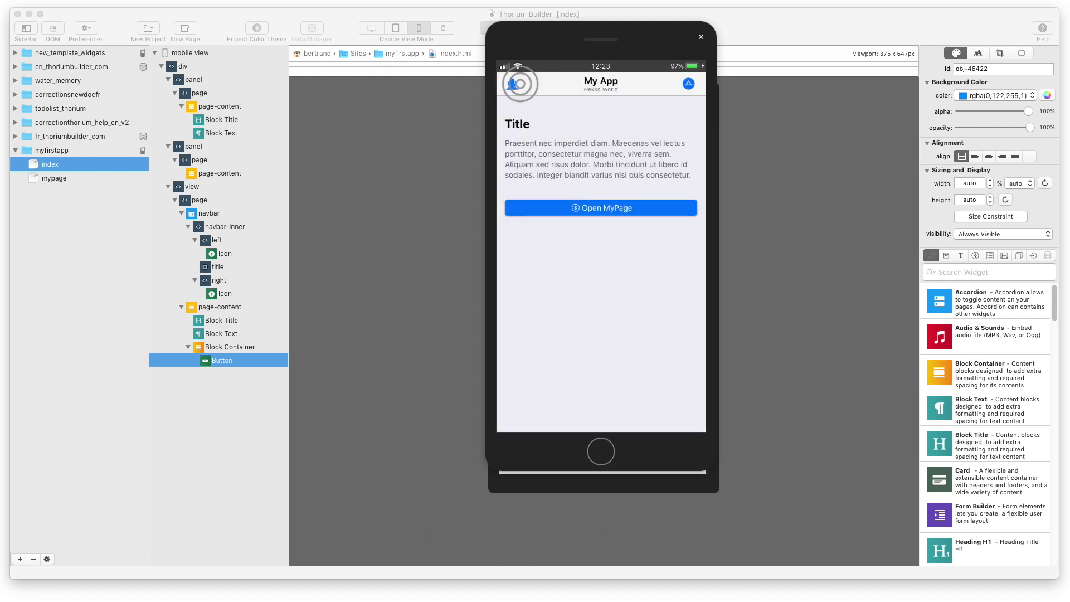
click(701, 37)
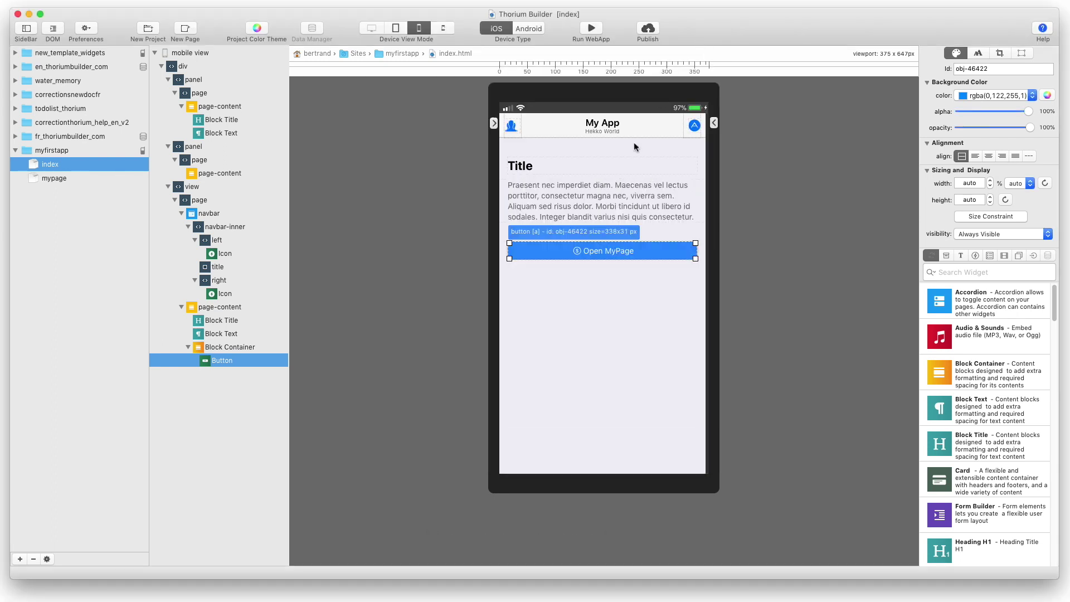
drag(509, 255, 540, 188)
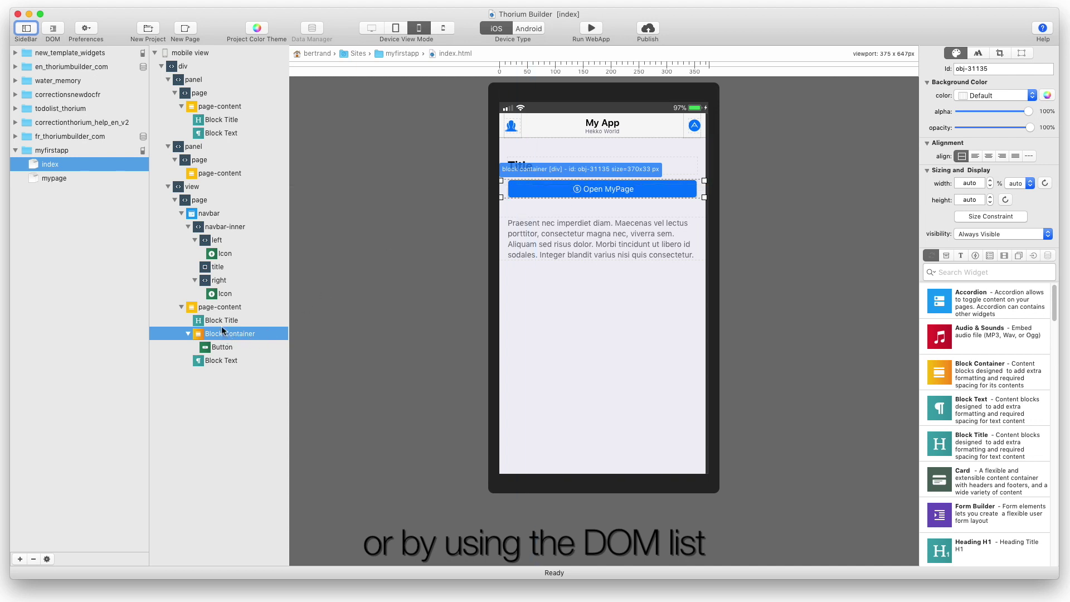
drag(210, 356, 222, 325)
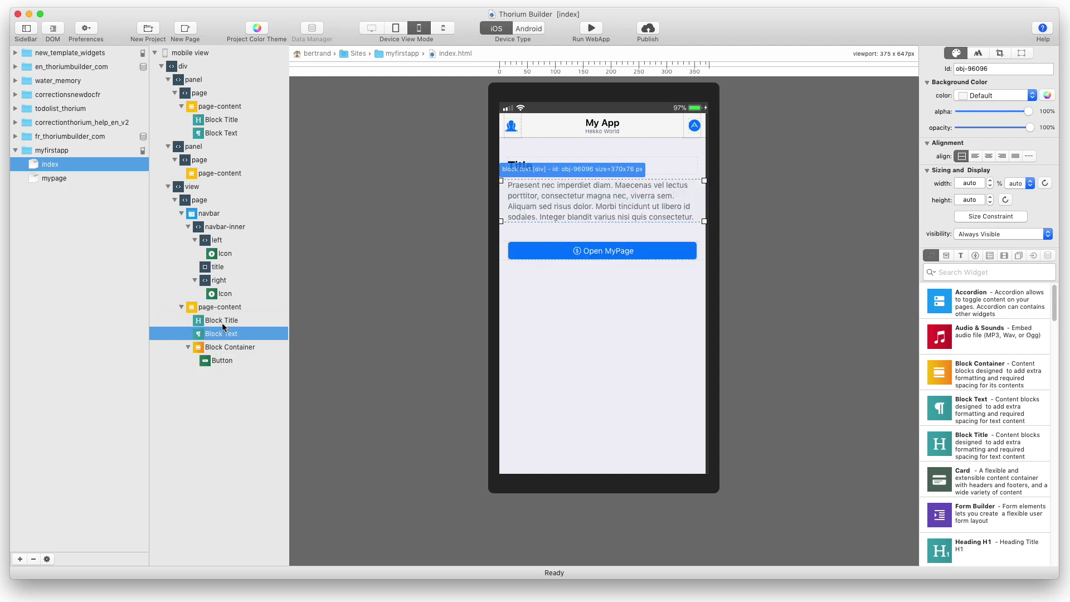
Review myfirstapp's WebApp Settings, then return to its General properties.
click(61, 151)
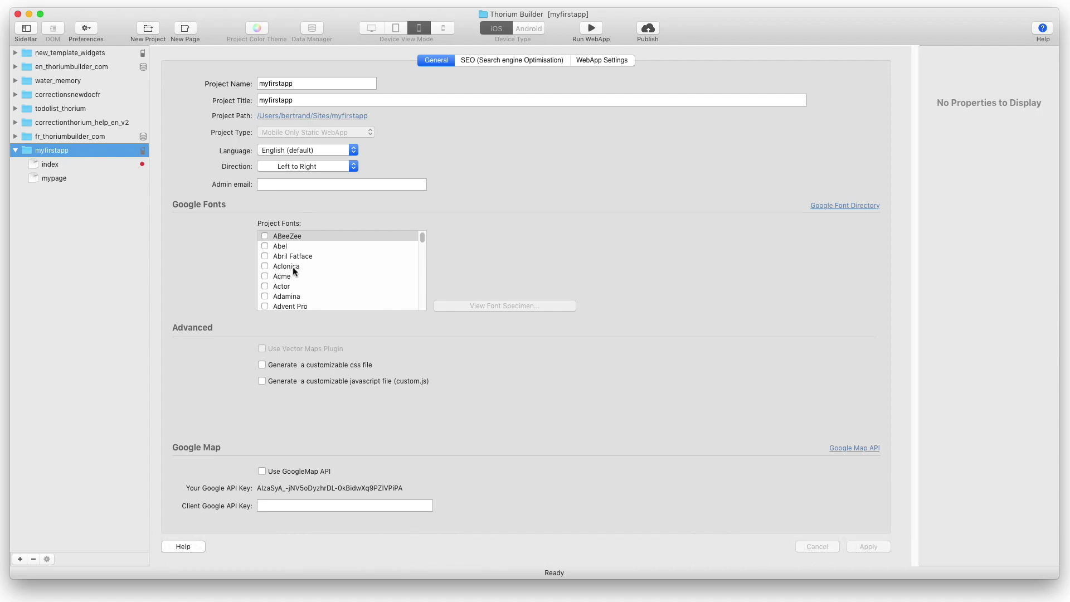
scroll(296, 271, down, 2)
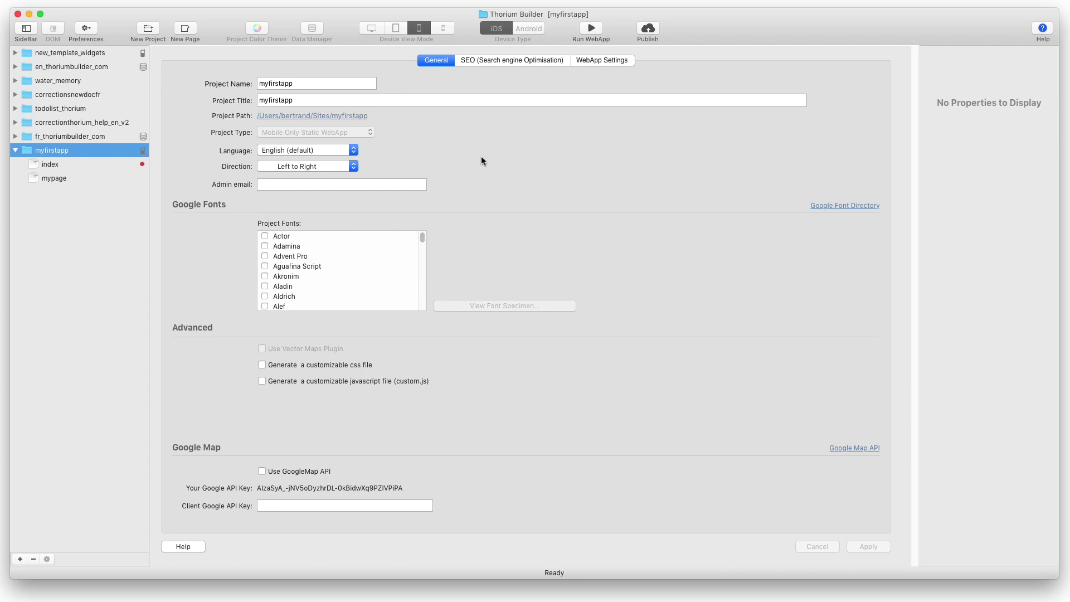
click(594, 65)
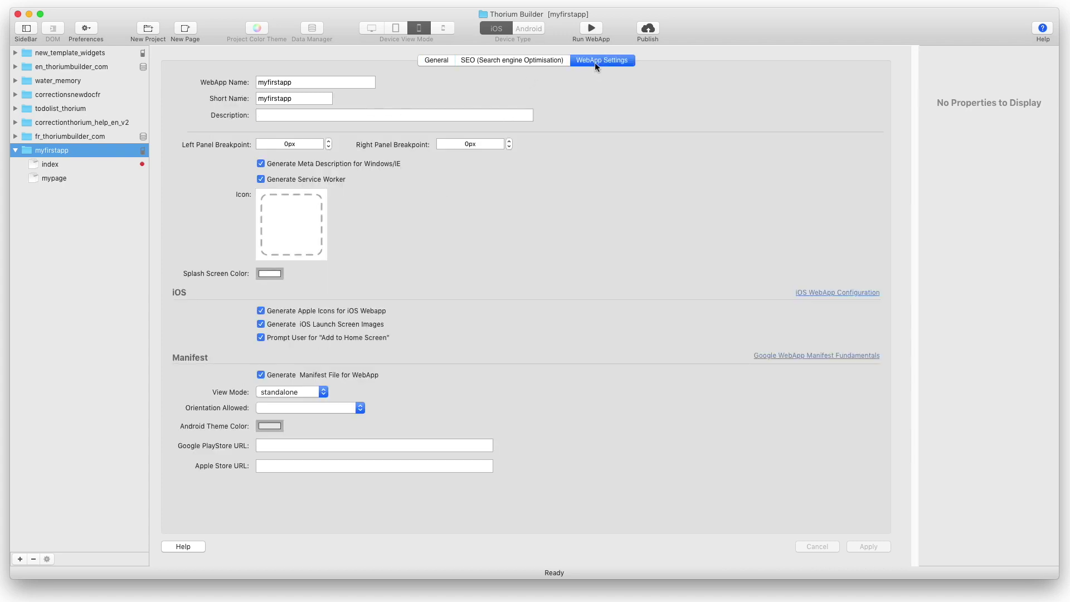
click(435, 61)
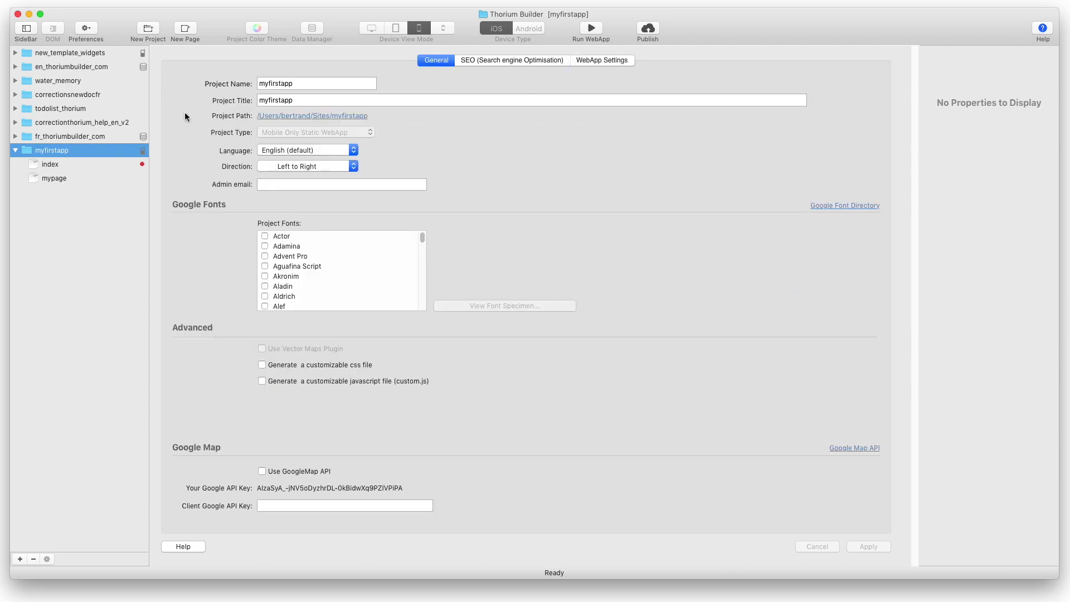
Request deletion of the selected myfirstapp project with the sidebar's Delete Selected Project button.
click(33, 559)
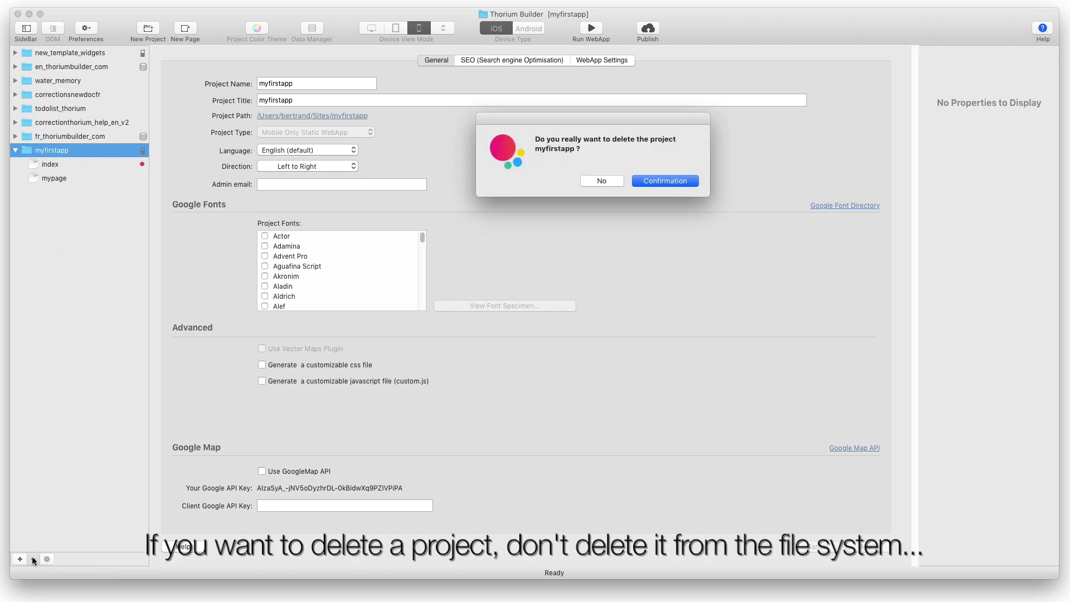